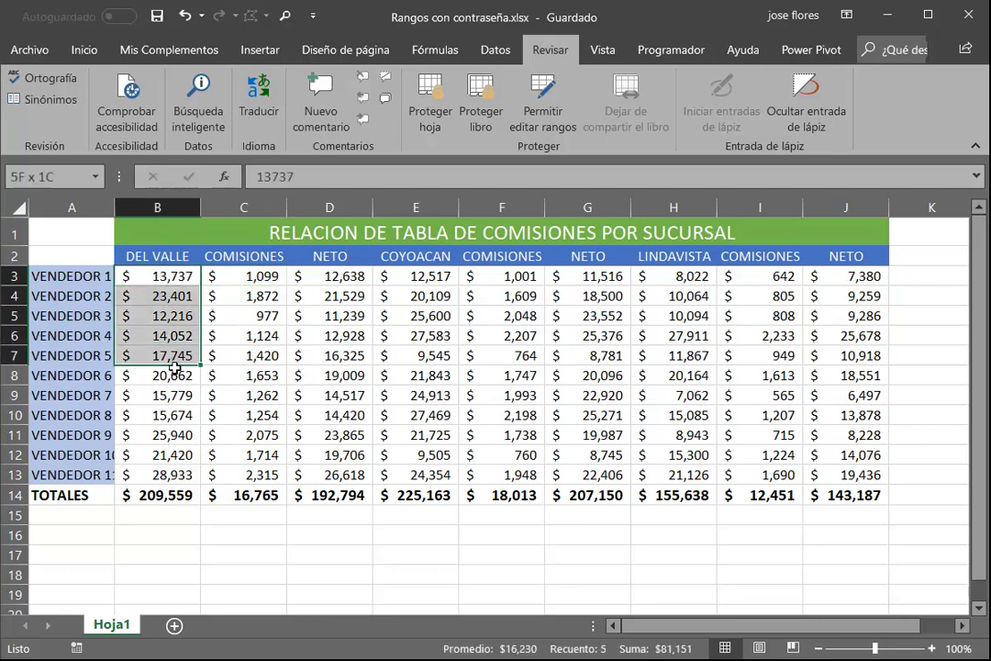
Select the DEL VALLE, COYOACAN and LINDAVISTA amounts and inspect the commission formula in C4.
drag(165, 276, 172, 472)
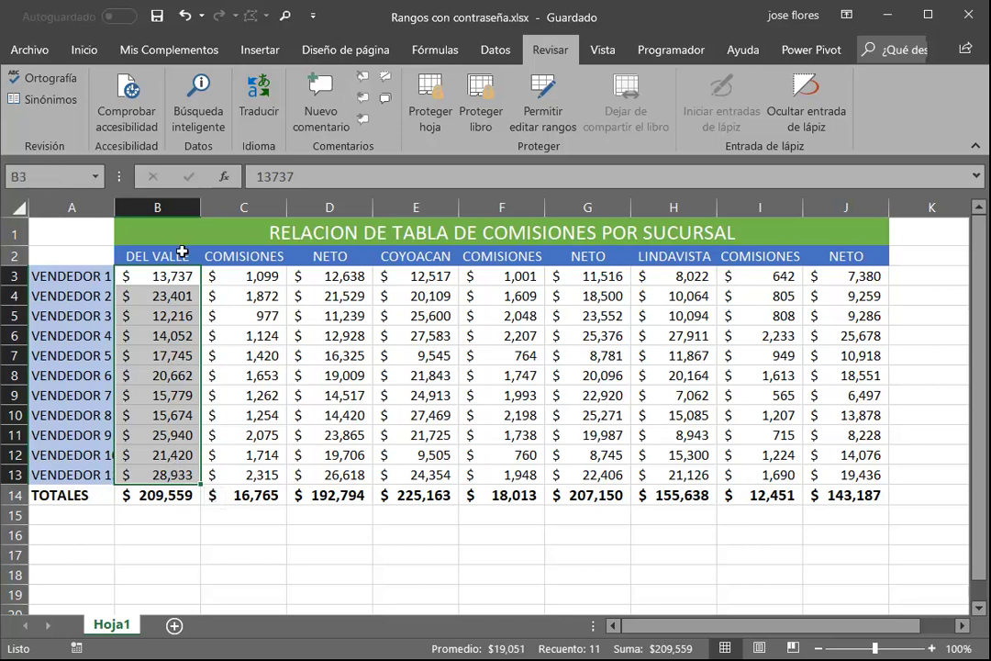
drag(182, 275, 176, 435)
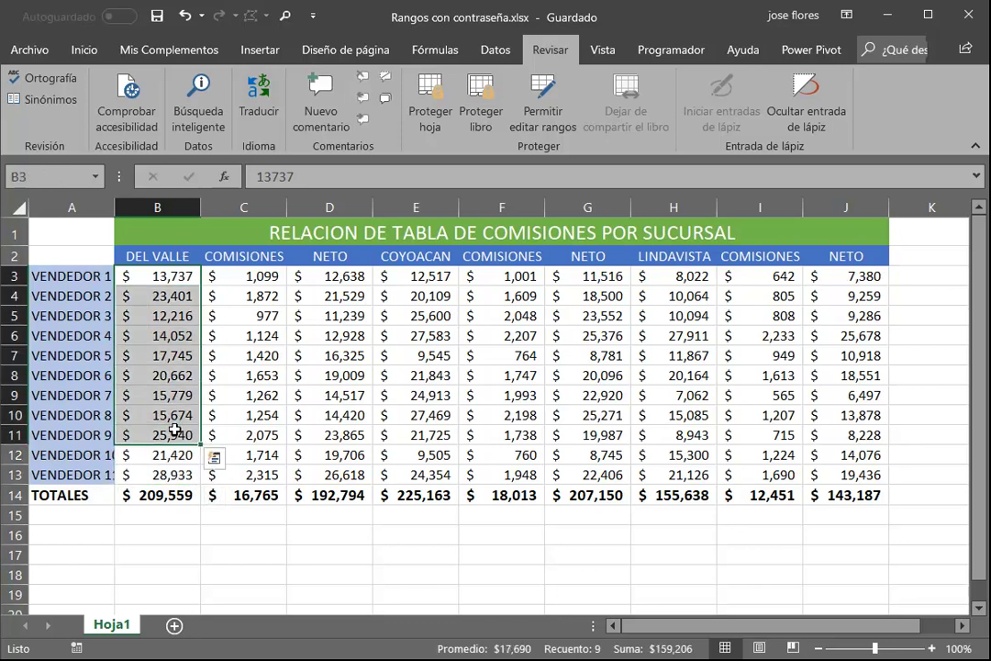
drag(427, 275, 430, 474)
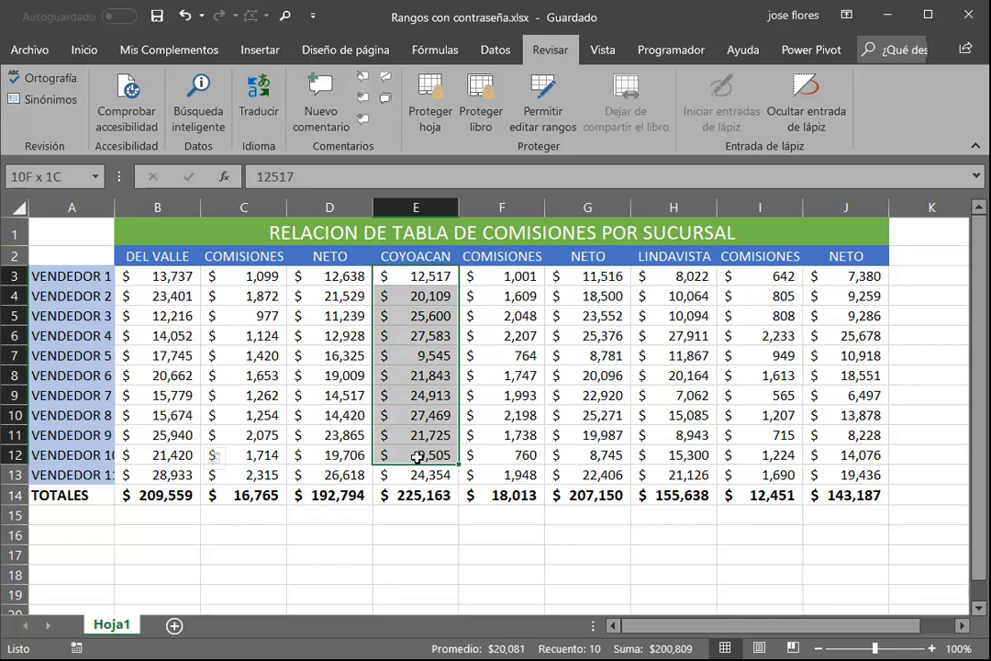
drag(684, 275, 671, 478)
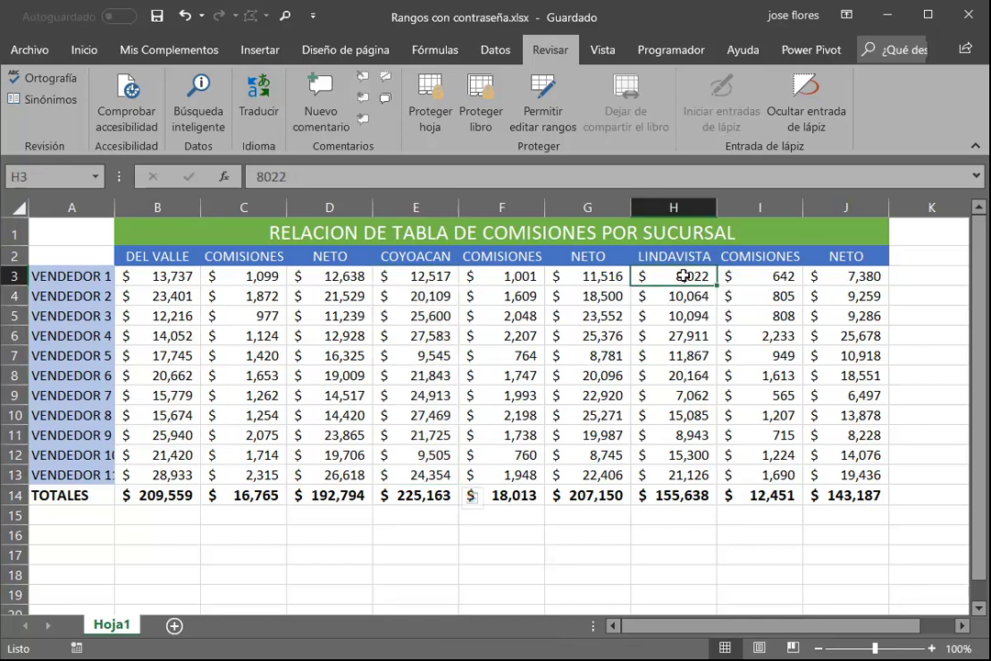
click(276, 296)
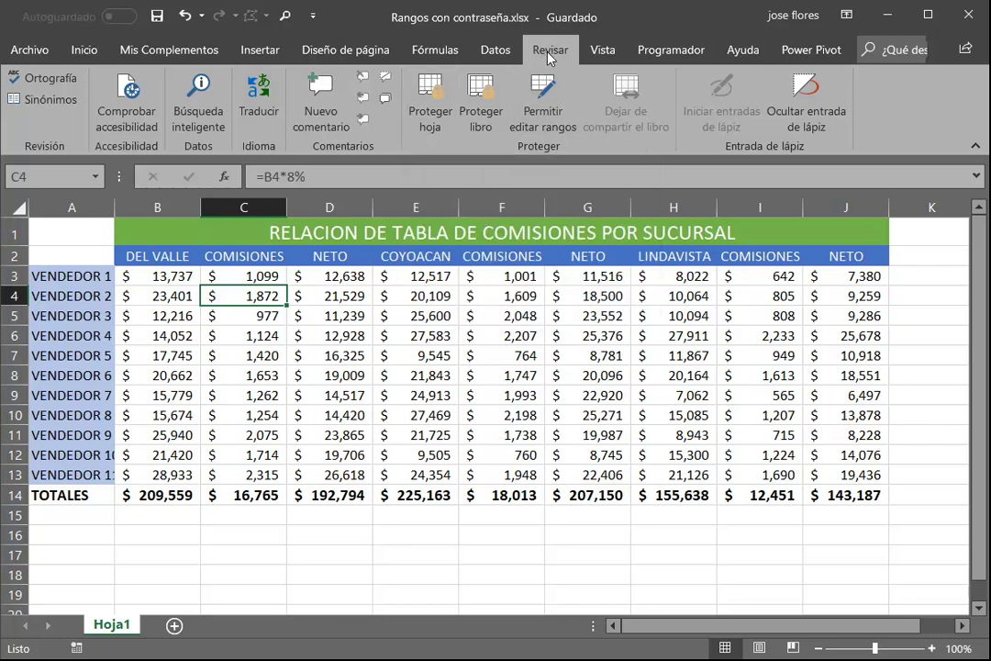
Review the sheet protection options and close them without protecting the sheet.
click(427, 101)
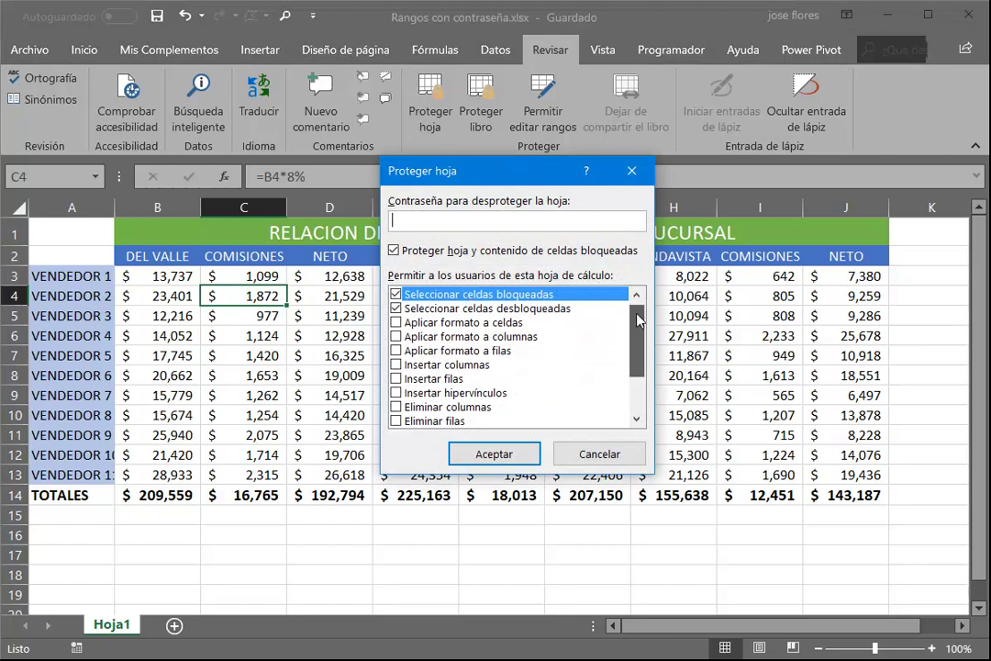
drag(637, 319, 637, 356)
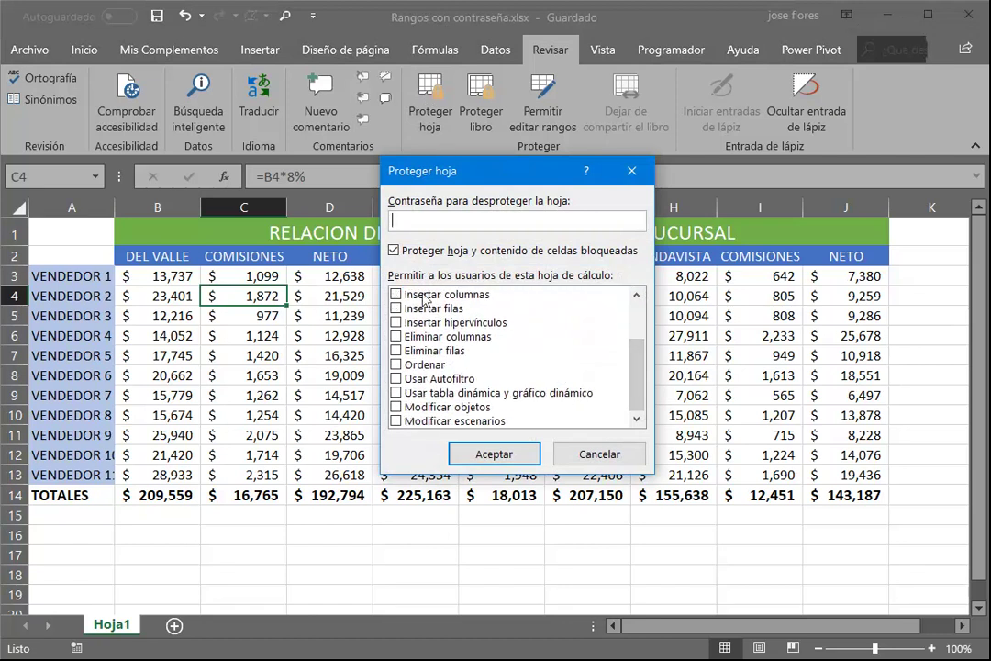
scroll(637, 376, up, 2)
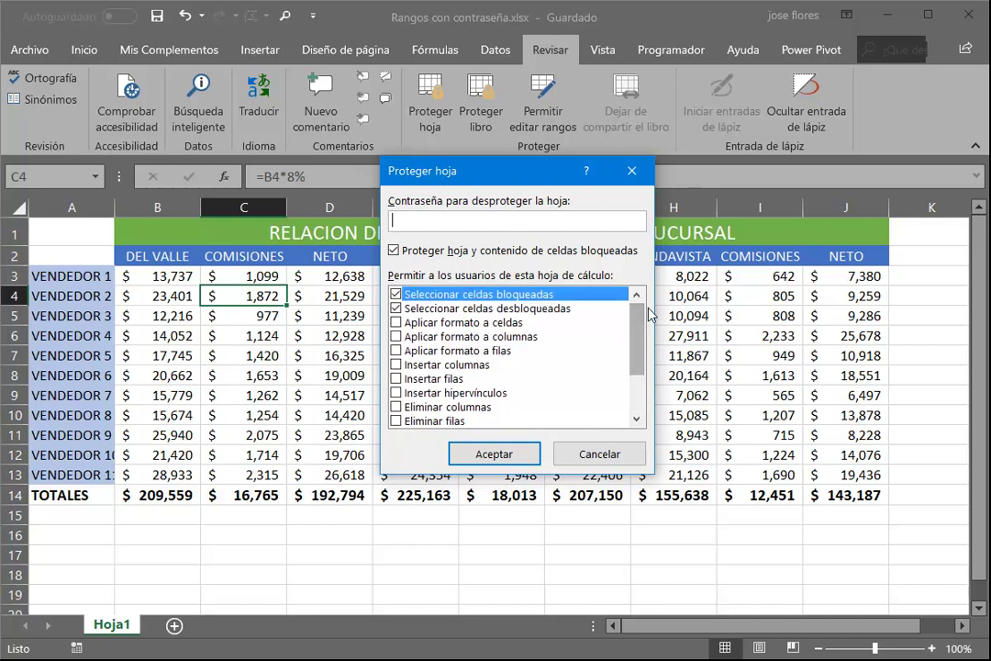
click(627, 458)
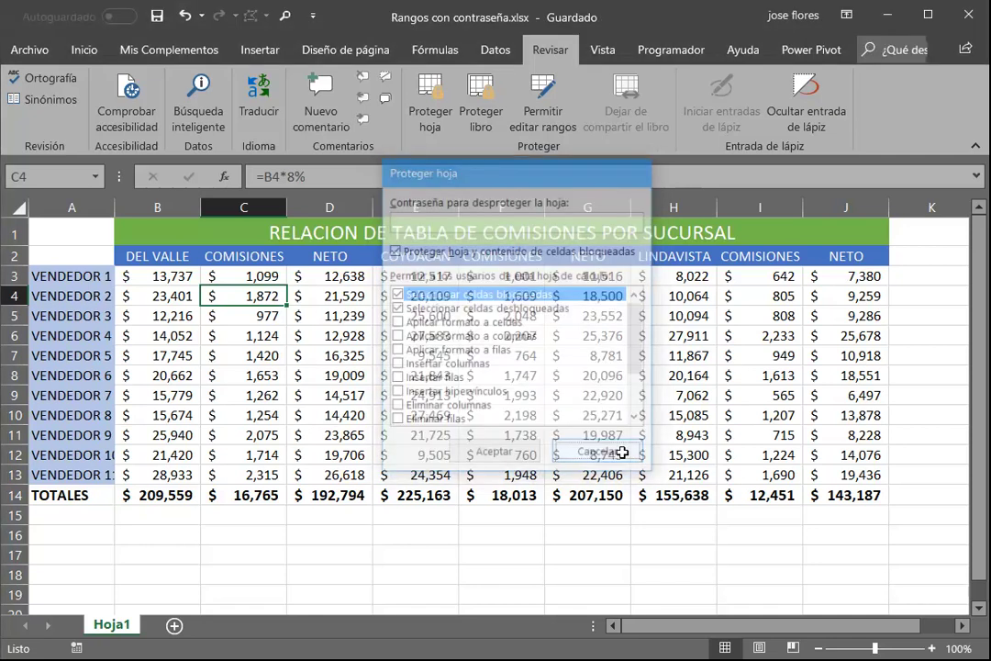
Check the DEL VALLE amounts' Locked setting in Format Cells, leaving it unchanged.
drag(158, 275, 197, 474)
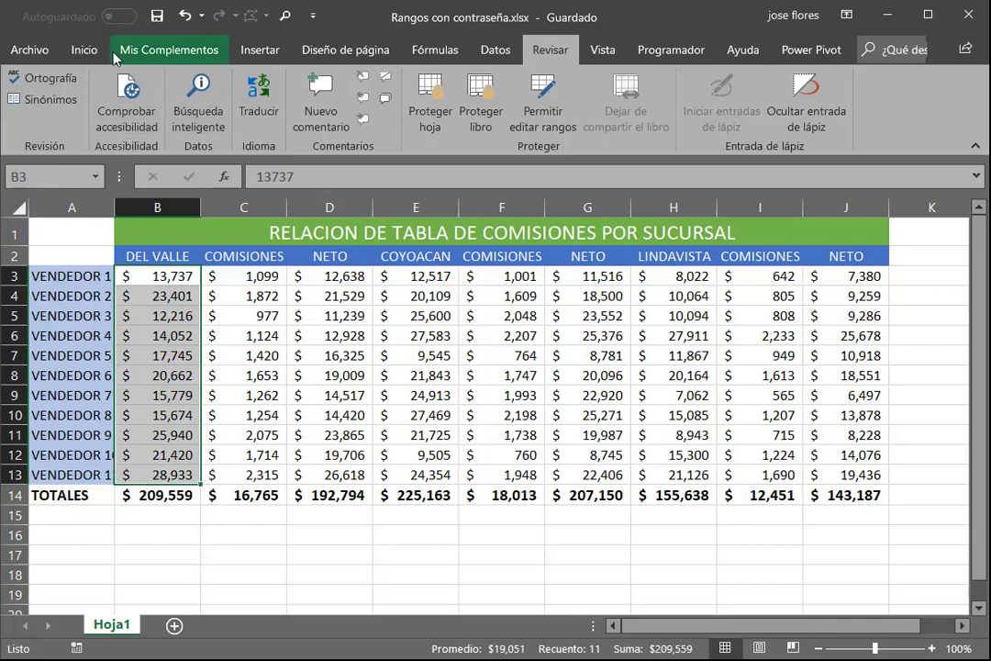
click(77, 51)
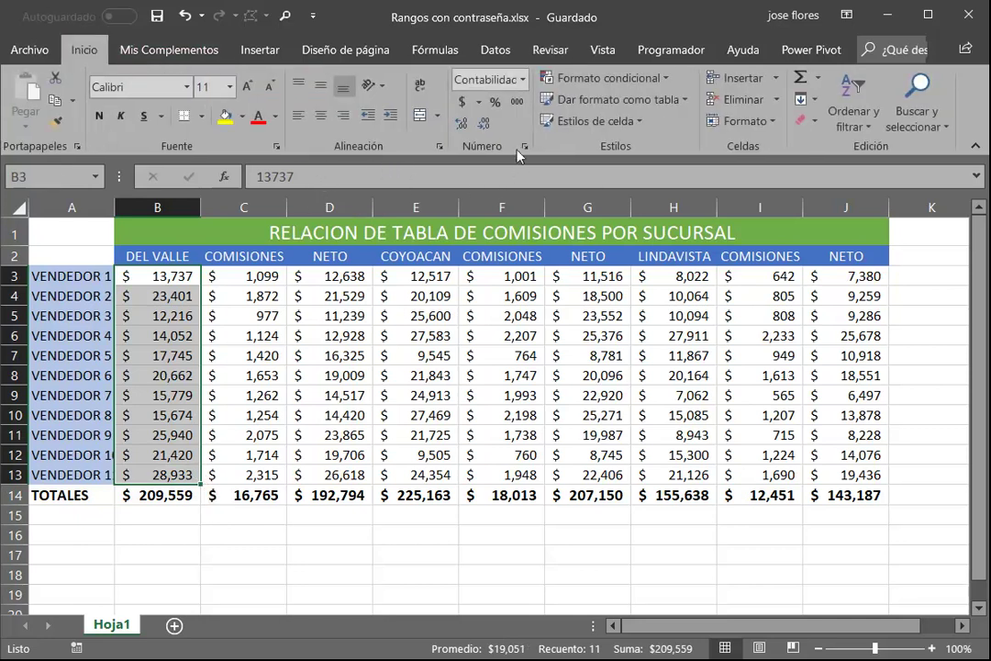
click(524, 147)
click(586, 117)
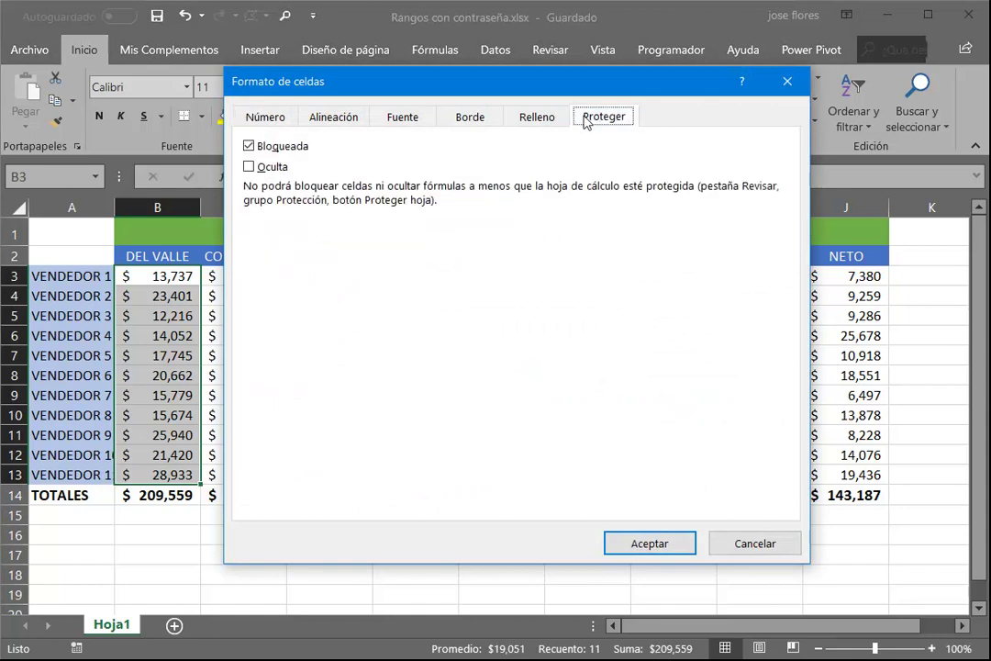
click(769, 545)
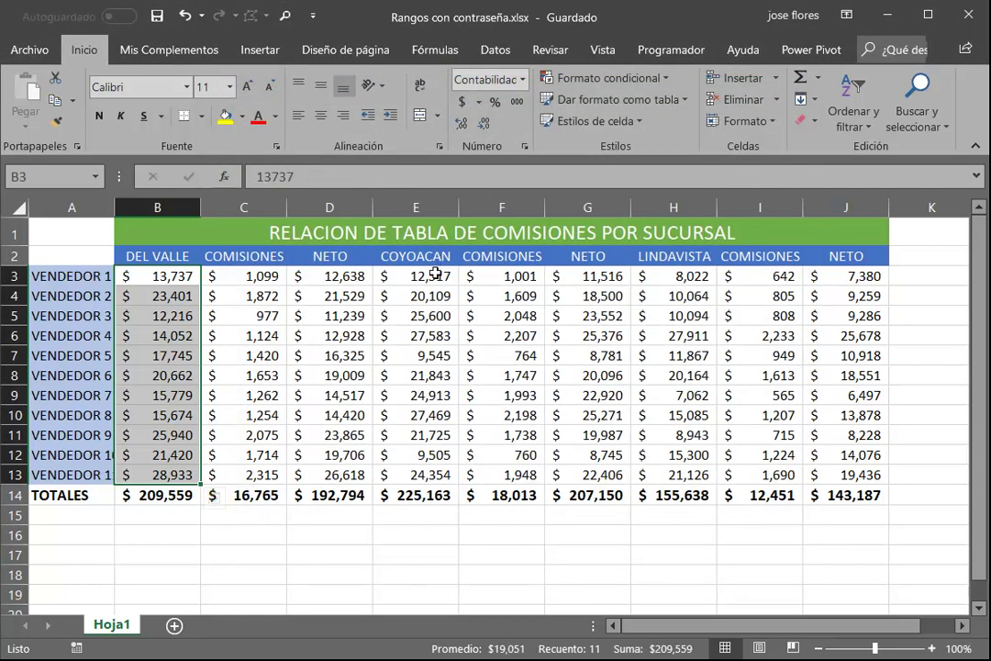
Reselect the three branch amount columns, then their first cells B3, E3 and H3.
drag(435, 275, 435, 471)
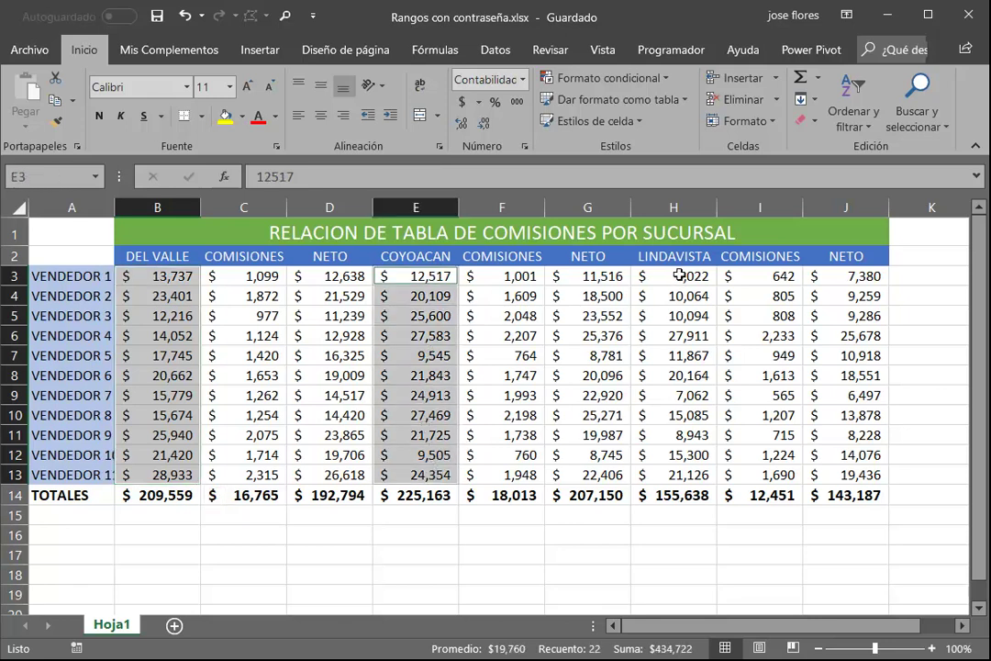
drag(678, 276, 688, 472)
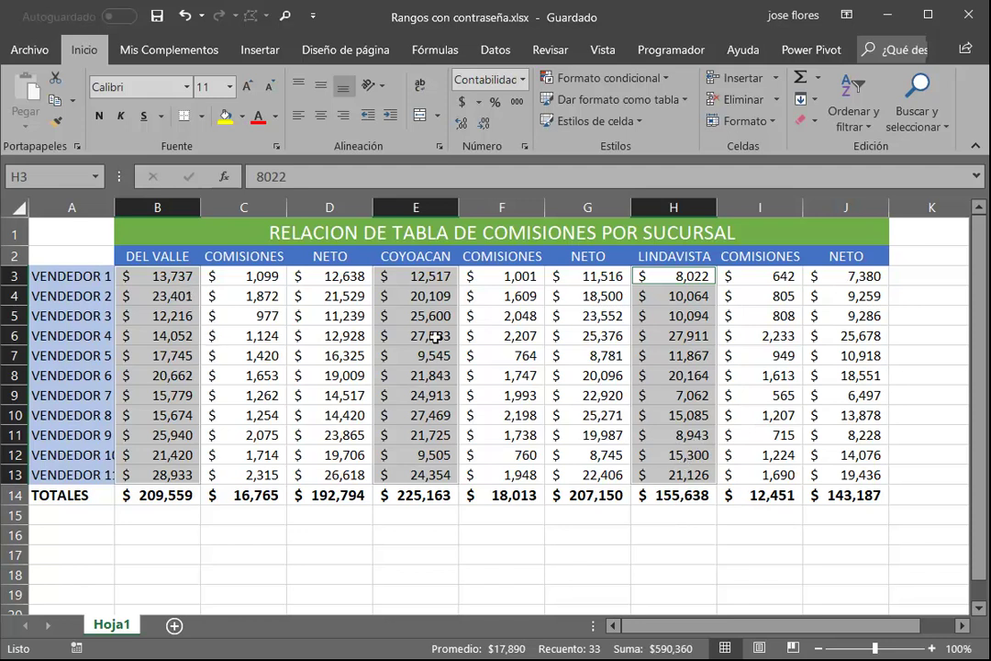
click(173, 276)
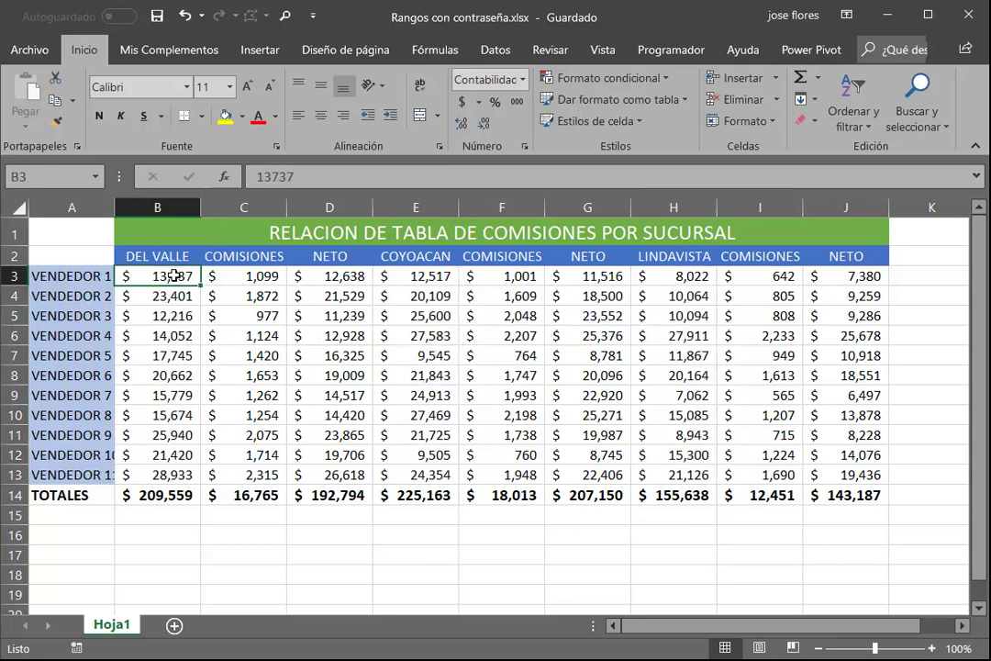
drag(173, 275, 178, 475)
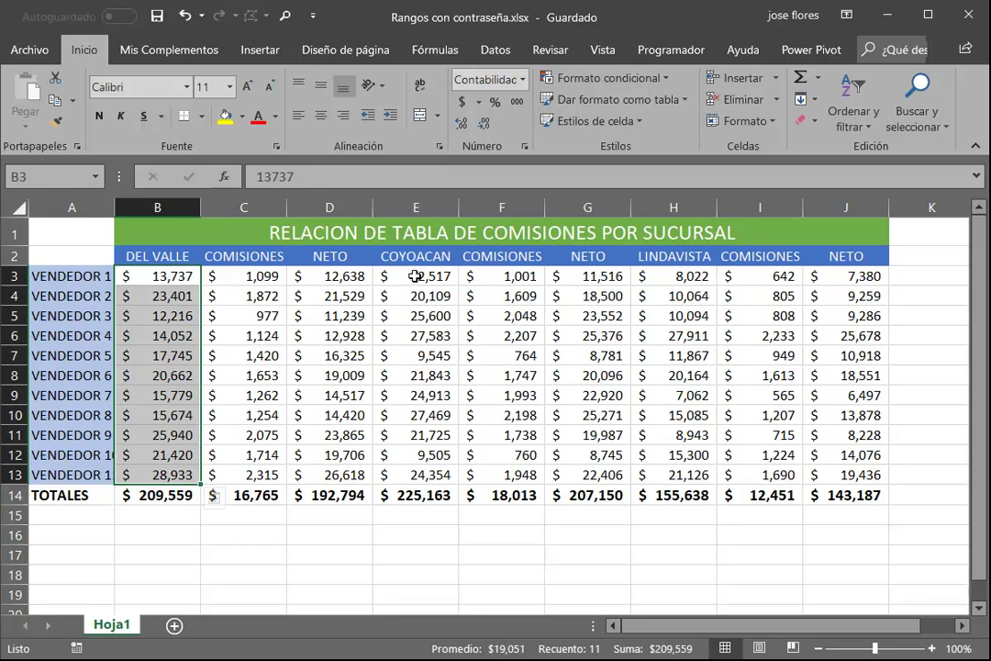
drag(408, 275, 413, 454)
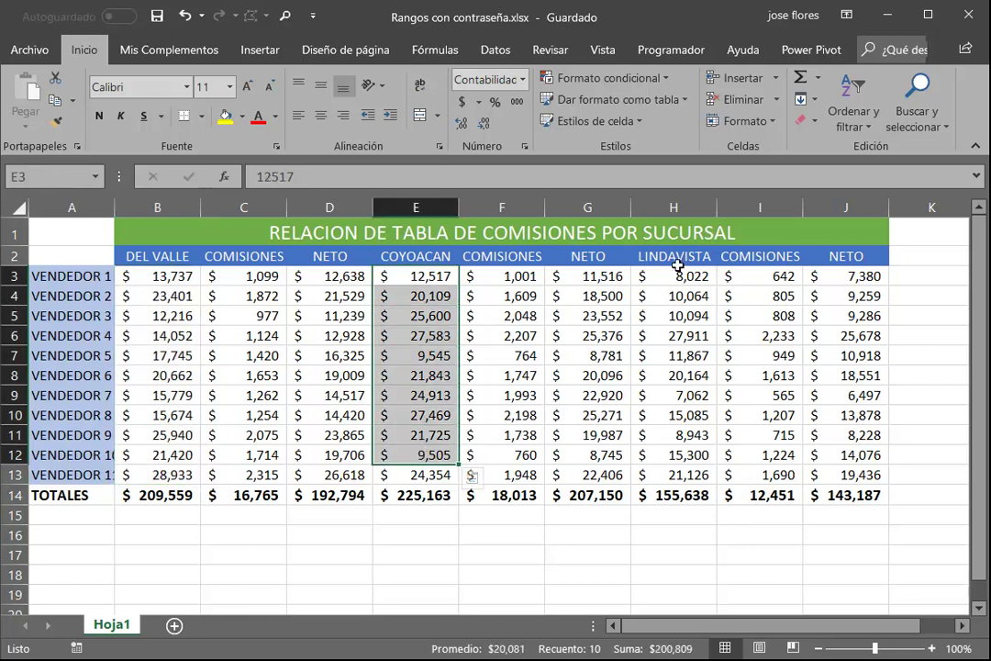
drag(675, 275, 690, 475)
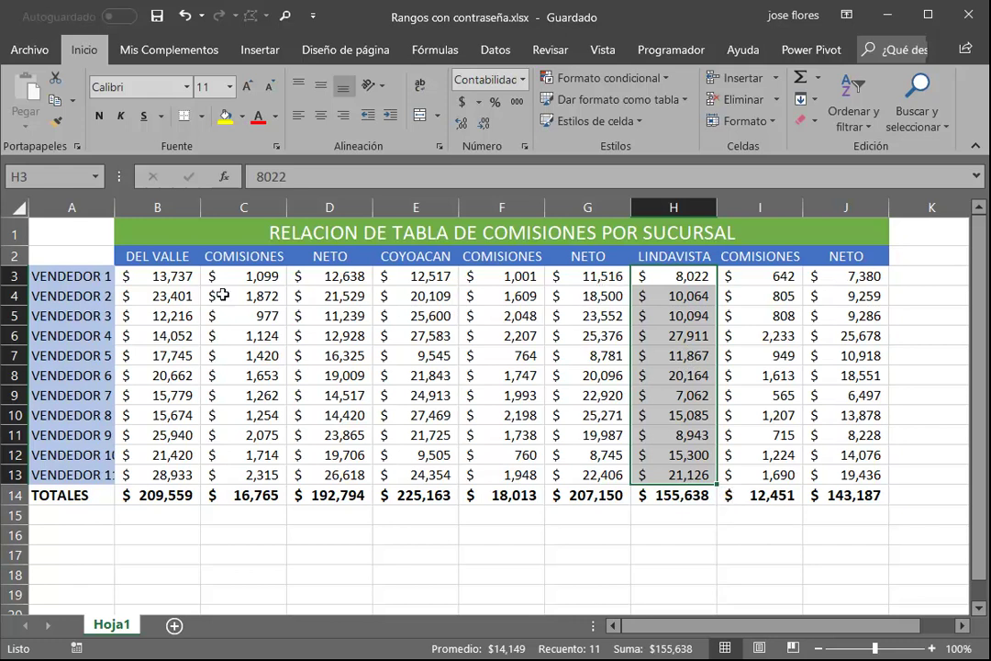
click(165, 276)
click(441, 275)
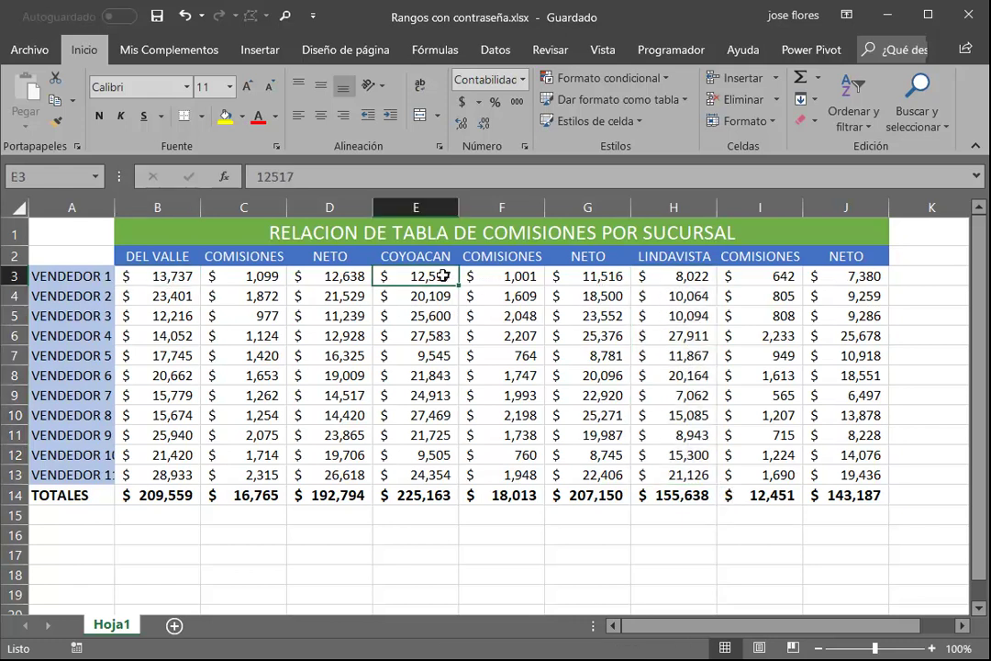
click(675, 280)
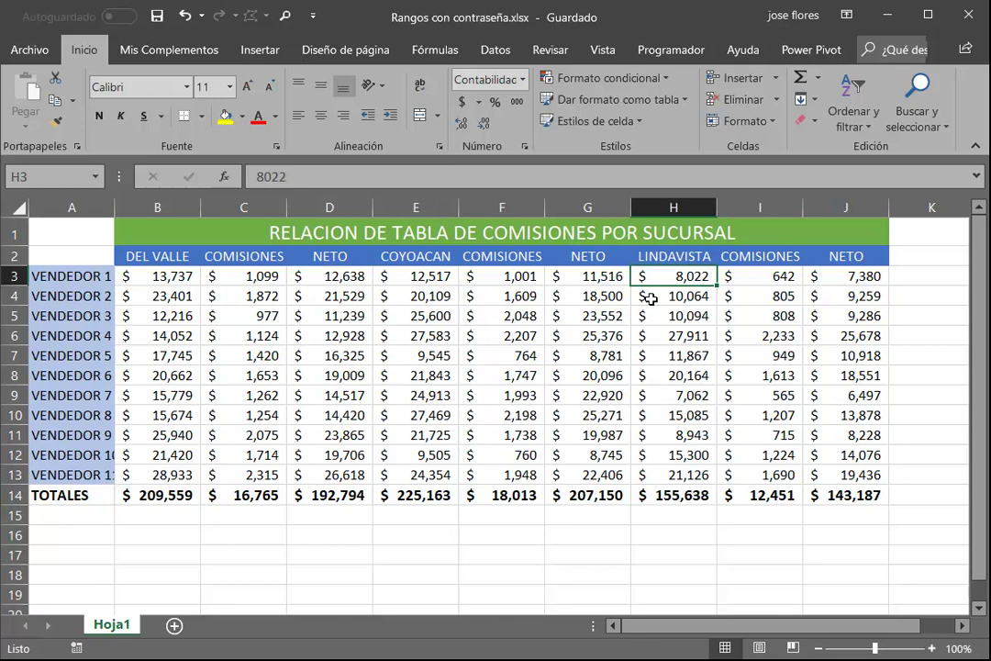
Bring up the list of password-unlocked editable ranges from Revisar.
click(550, 50)
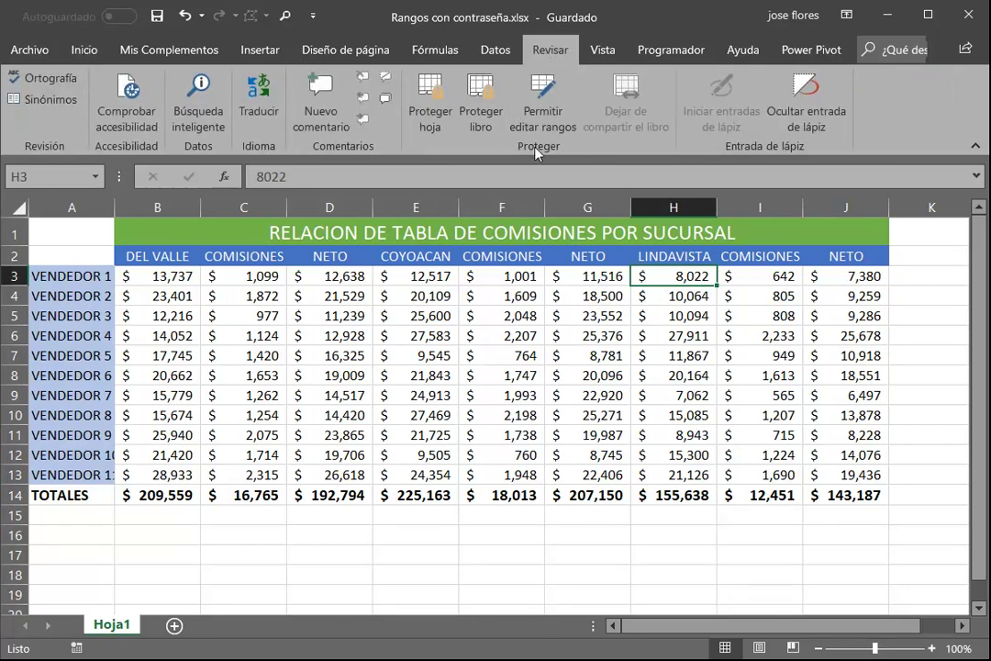
click(554, 95)
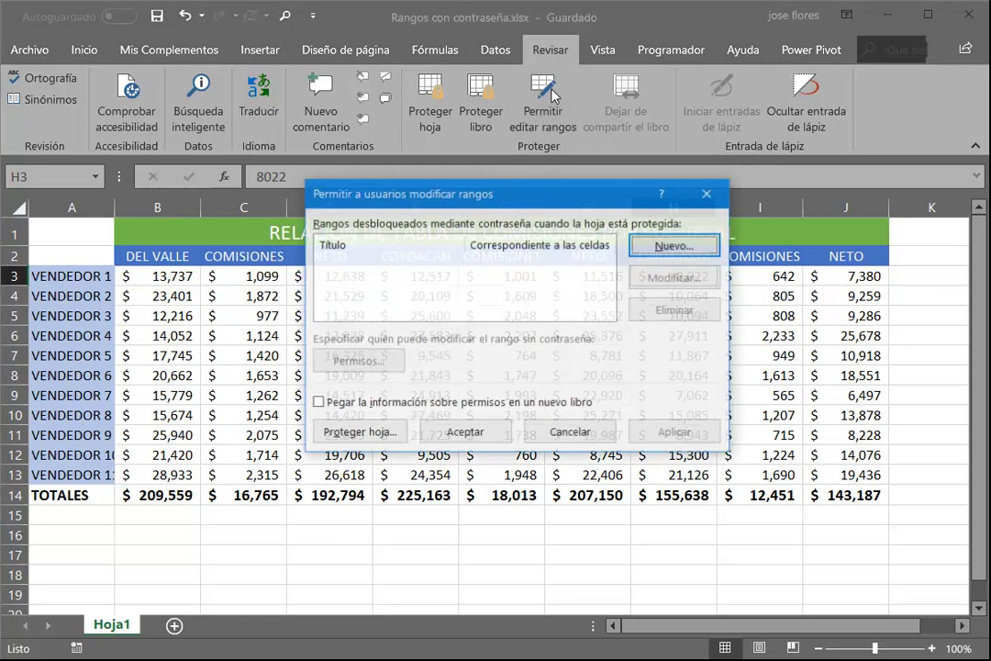
drag(506, 200, 549, 260)
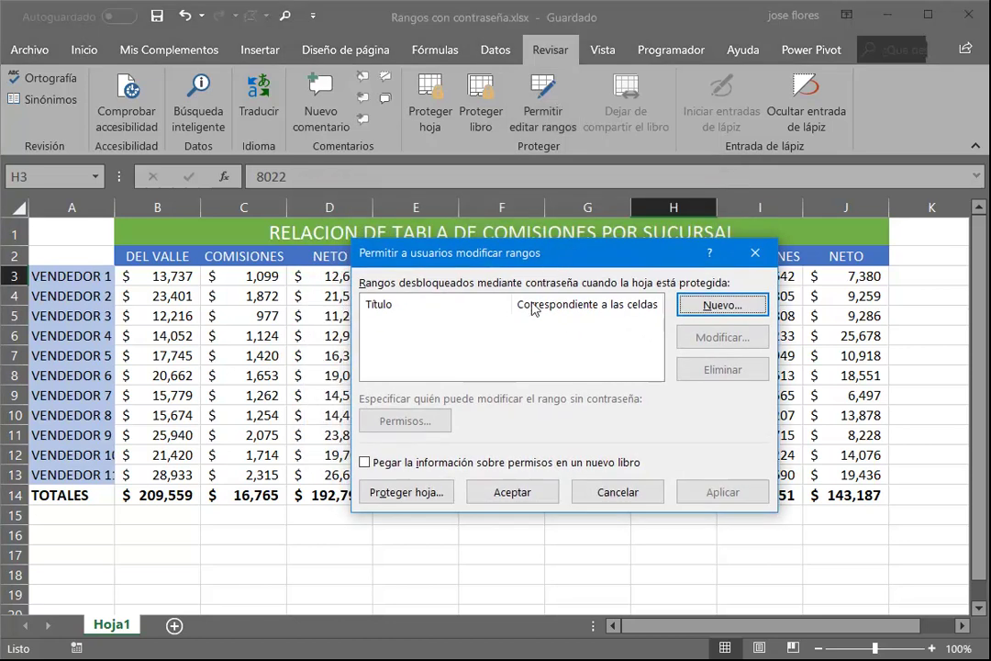
Create the DelValle range on B3:B13 with a range password, confirmed.
click(708, 314)
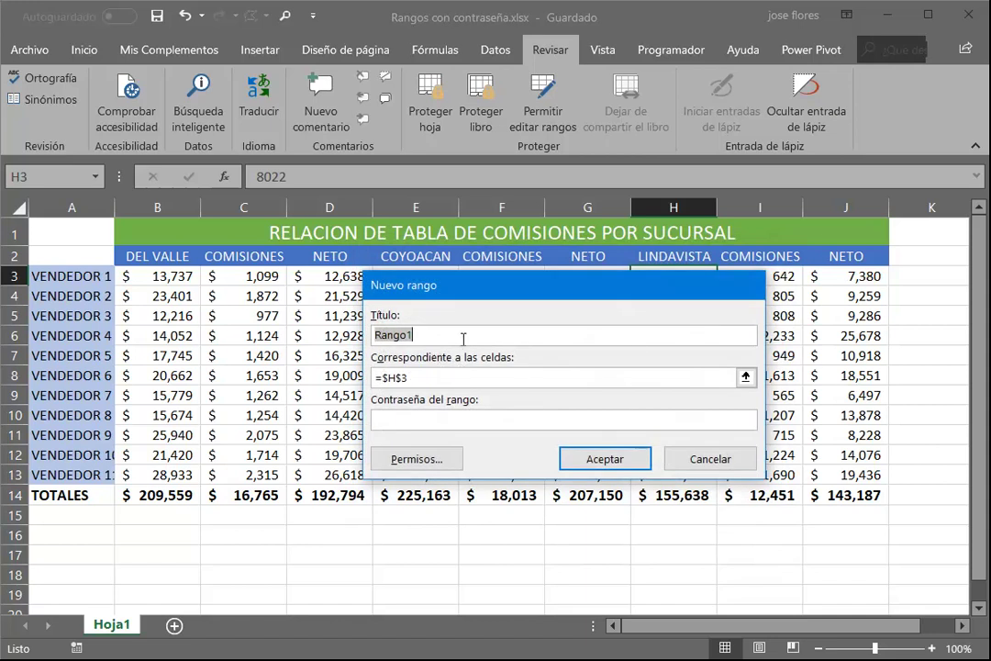
text(DelValle)
click(418, 377)
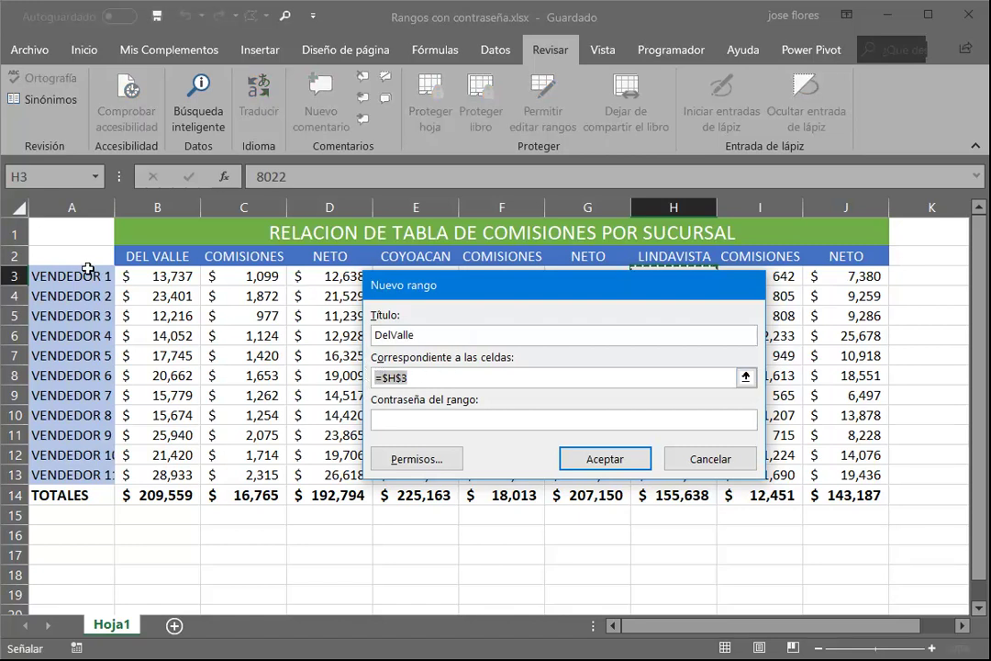
drag(174, 278, 175, 474)
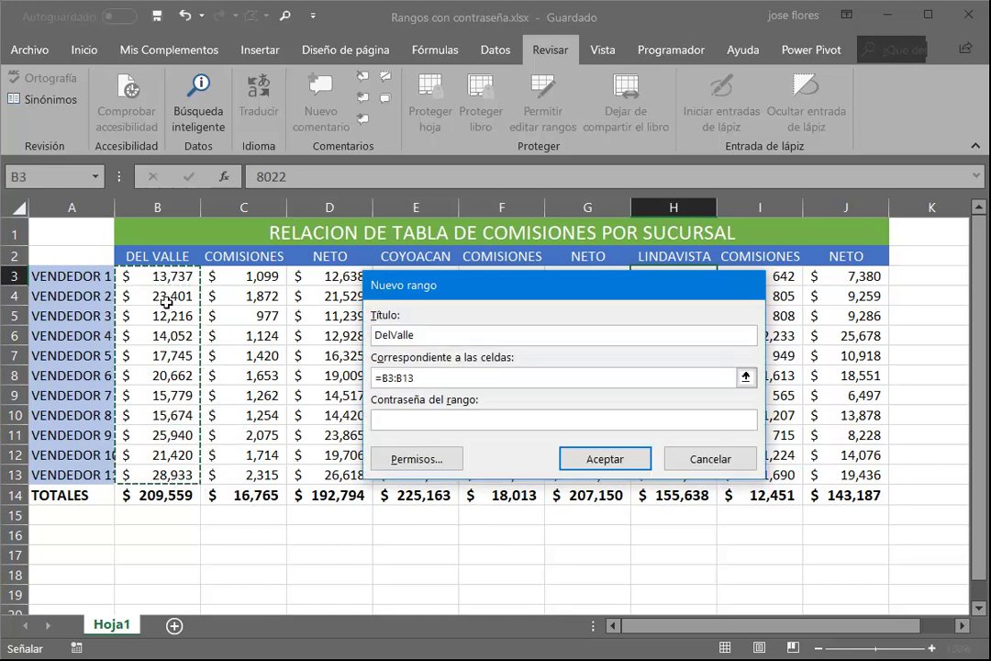
click(395, 422)
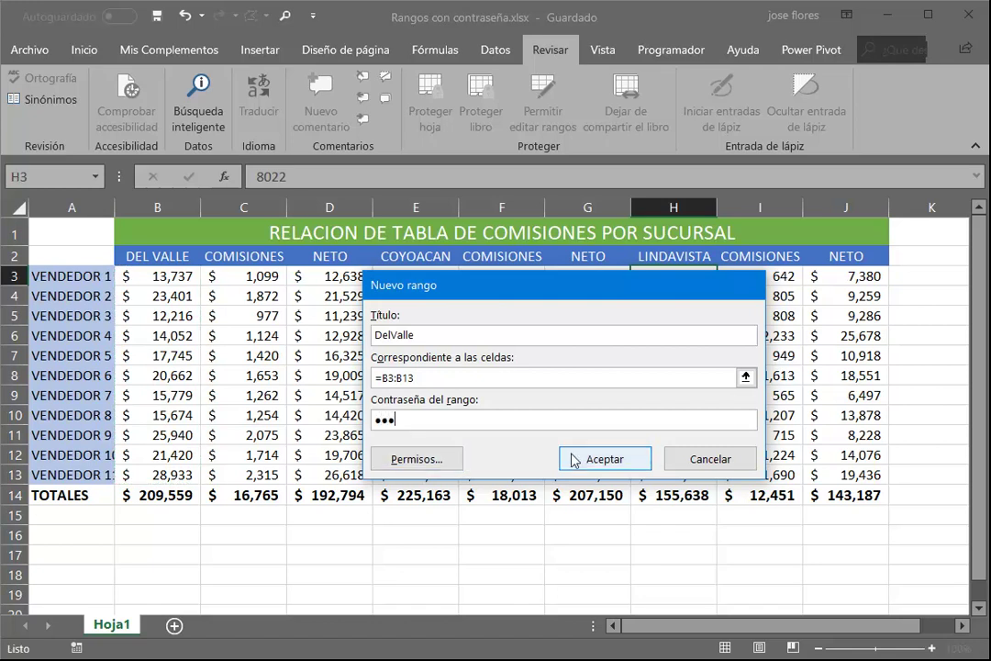
click(594, 461)
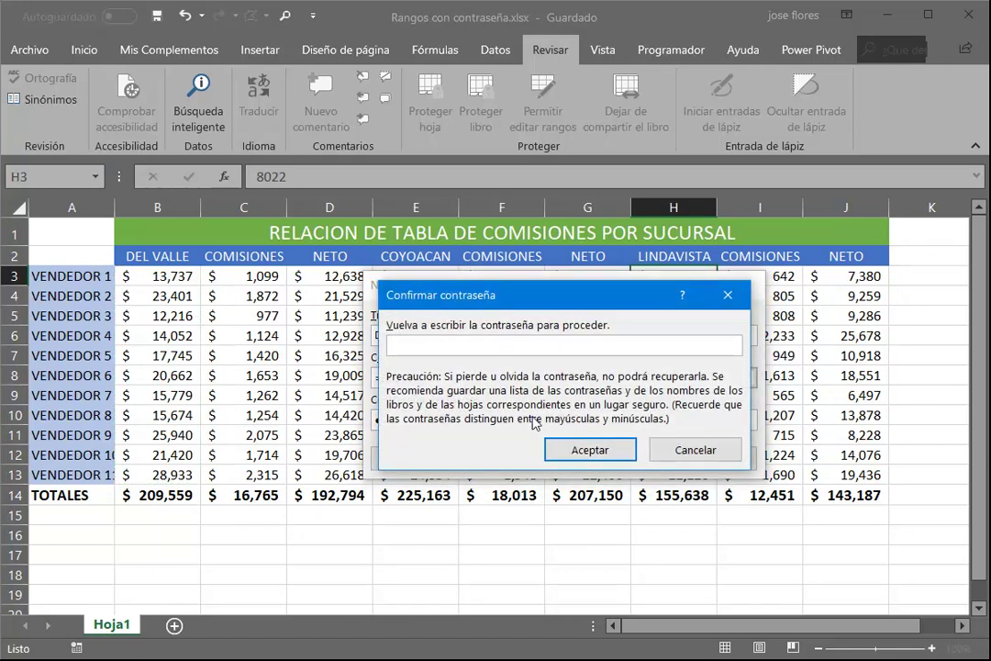
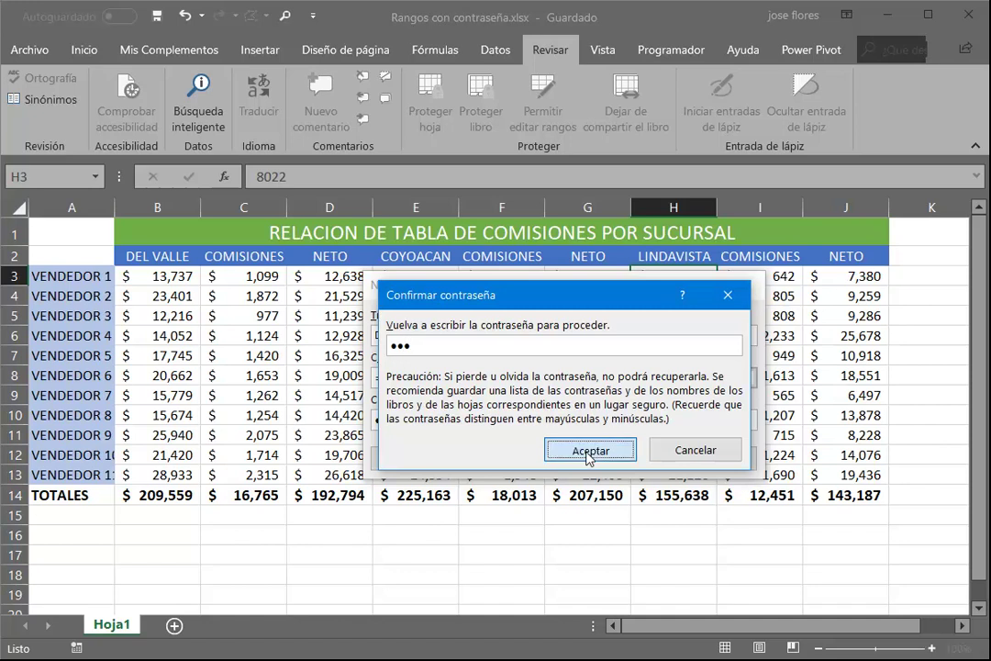
click(587, 454)
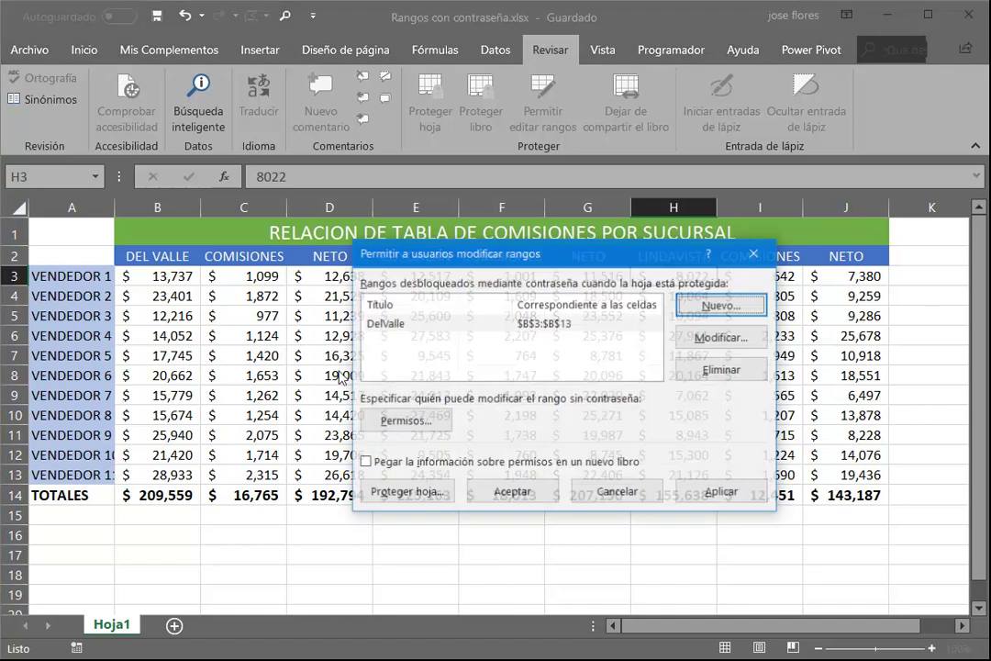
Add the coyoacan range for E3:E13 with a confirmed range password.
click(722, 302)
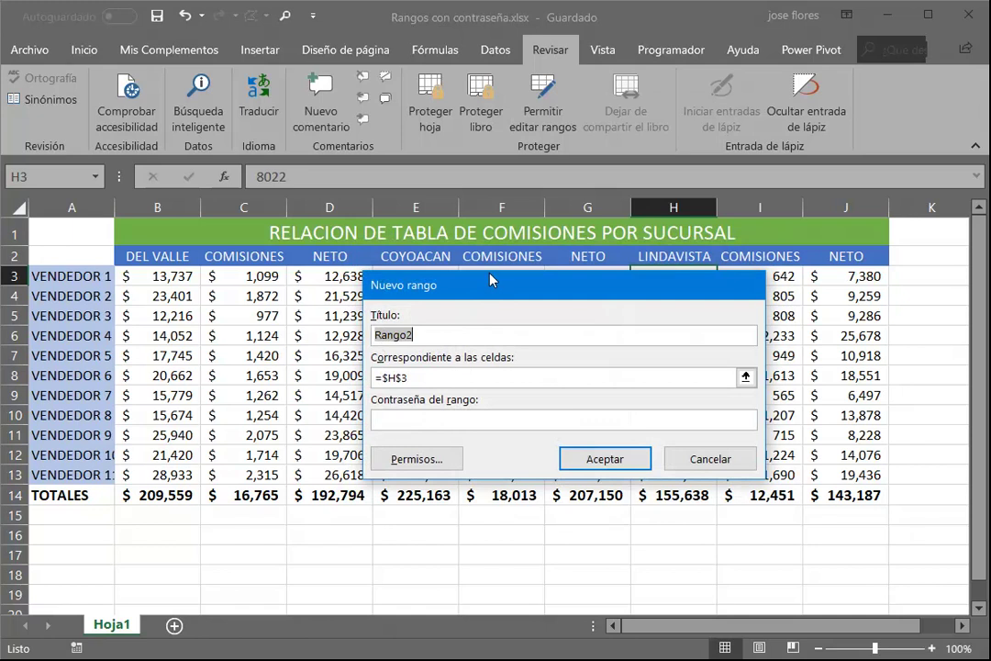
text(coyoacan)
click(442, 378)
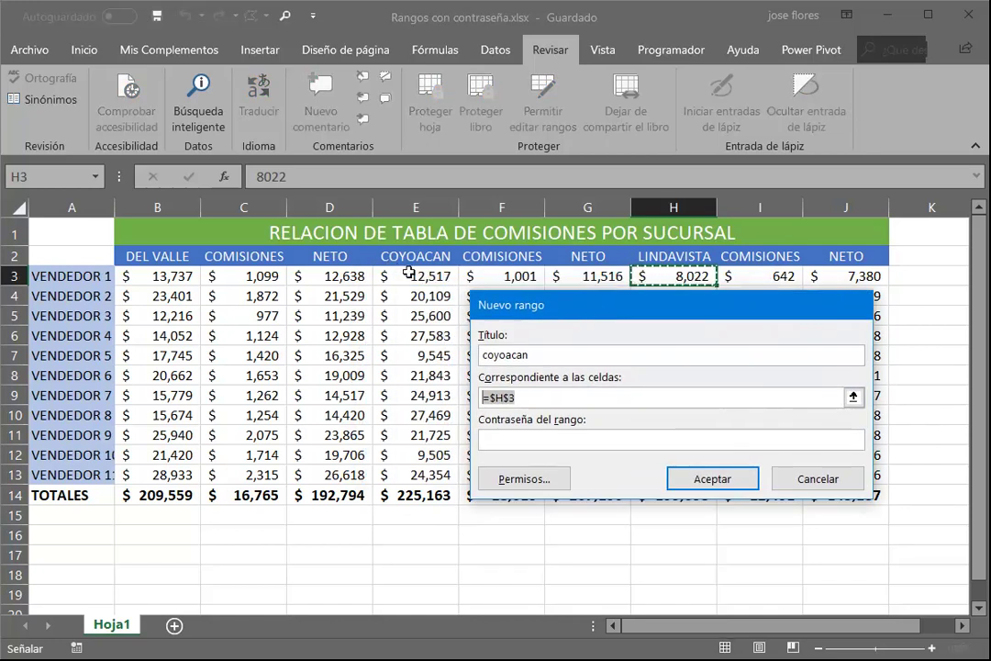
drag(409, 276, 418, 475)
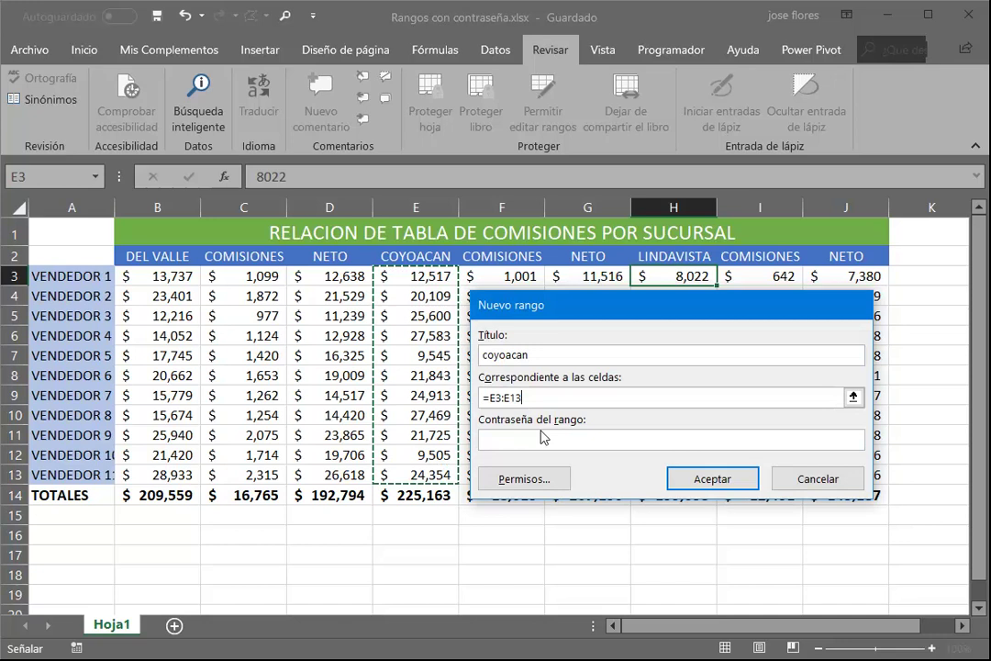
click(542, 437)
click(723, 478)
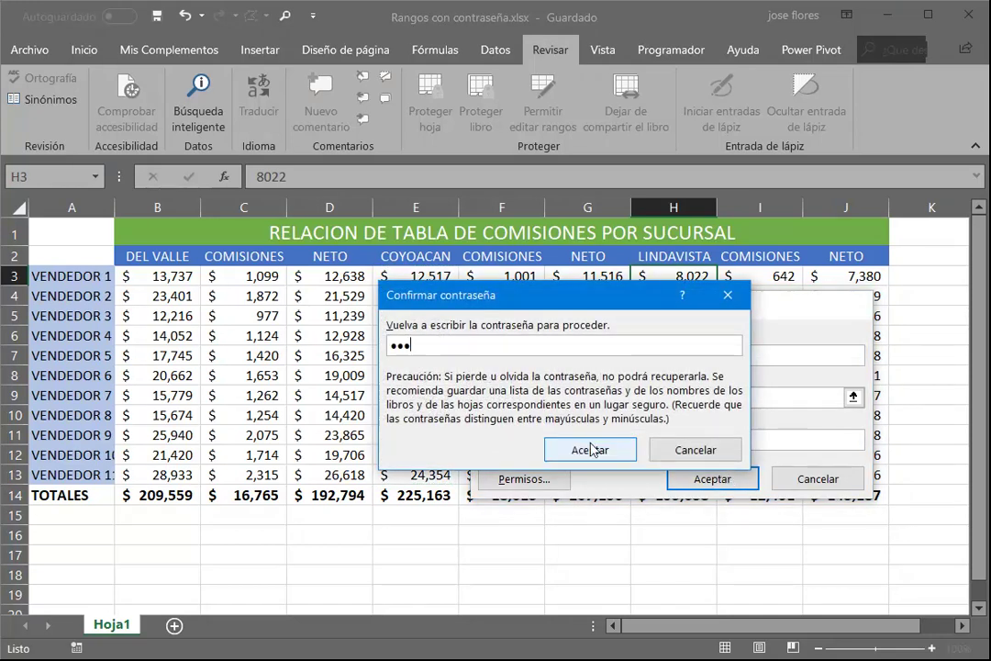
click(607, 449)
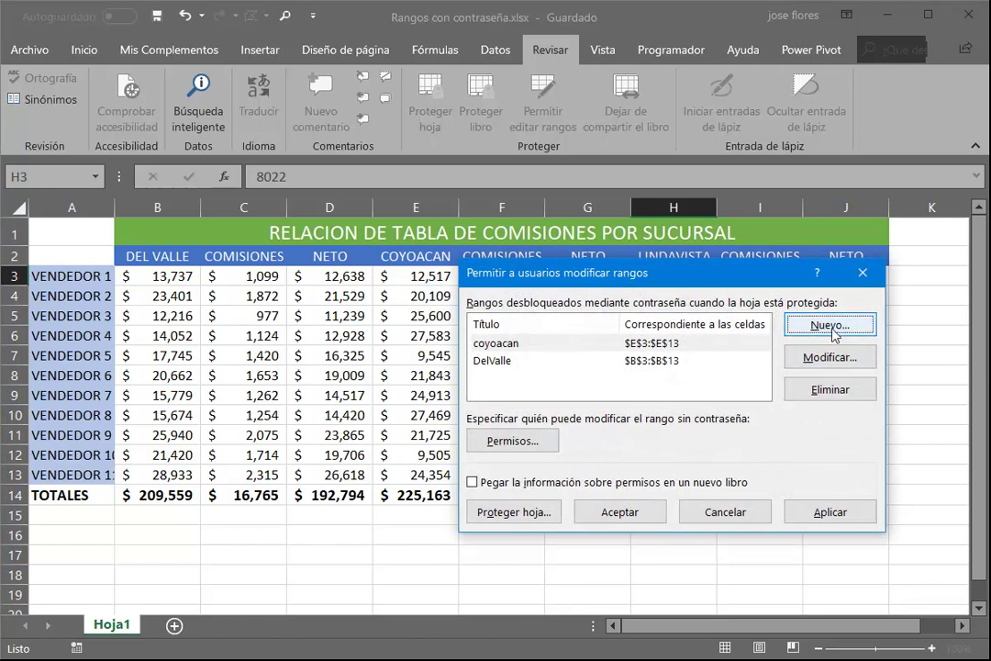
Add the lindavista range for H3:H13 with a confirmed range password.
click(830, 325)
drag(675, 300, 370, 294)
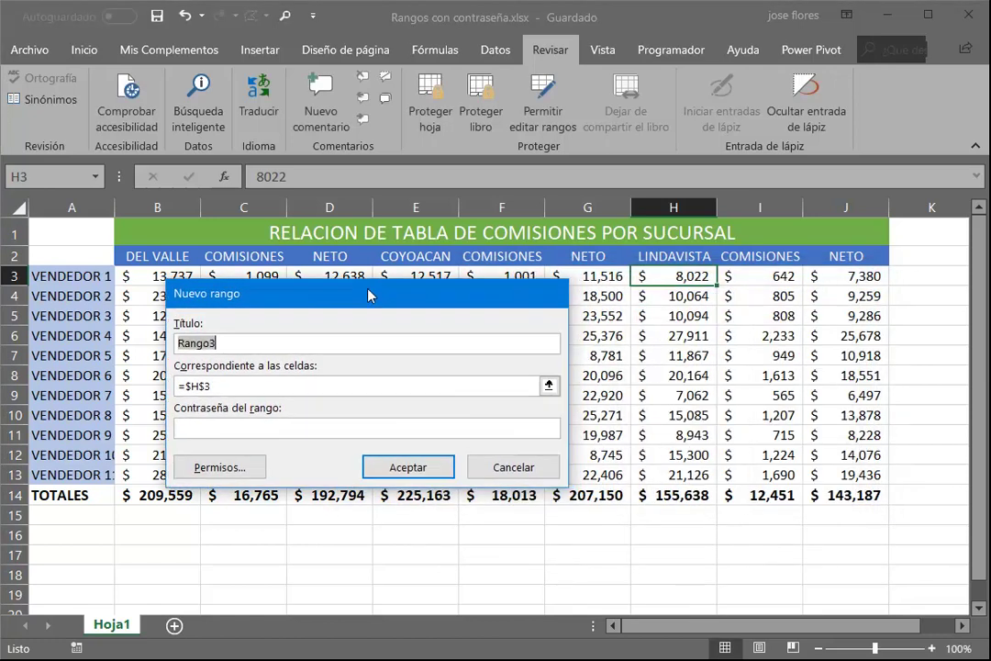
key(BackSpace)
text(lindavista)
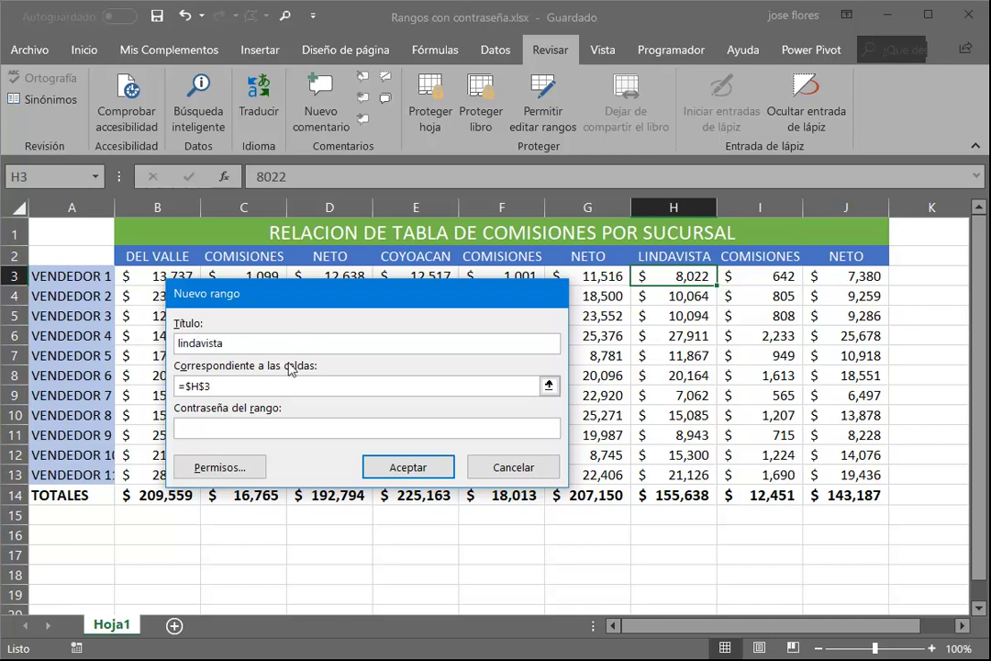
click(221, 385)
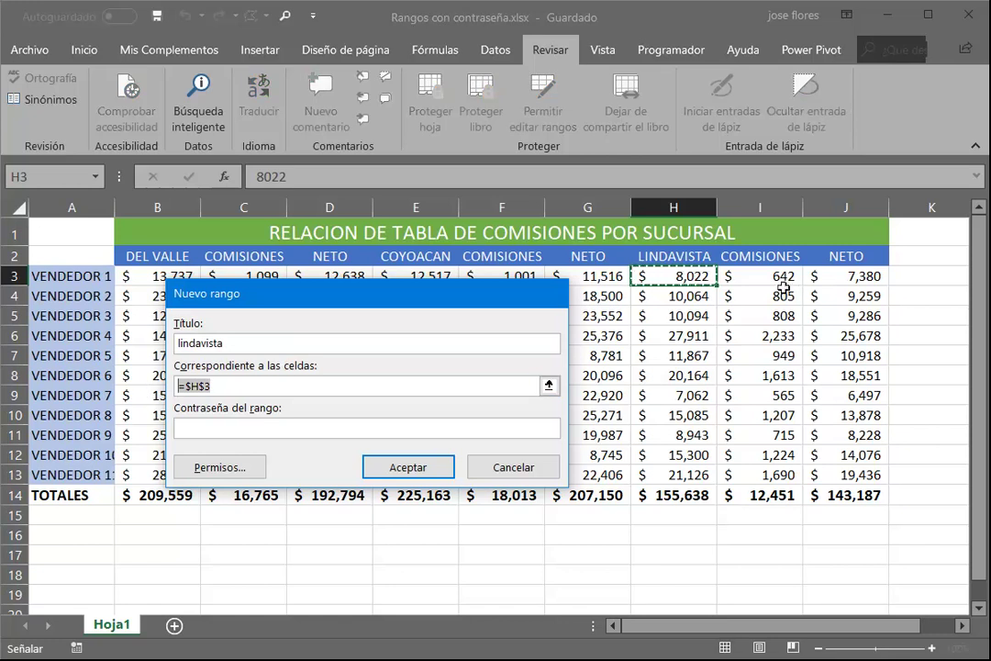
drag(675, 275, 700, 471)
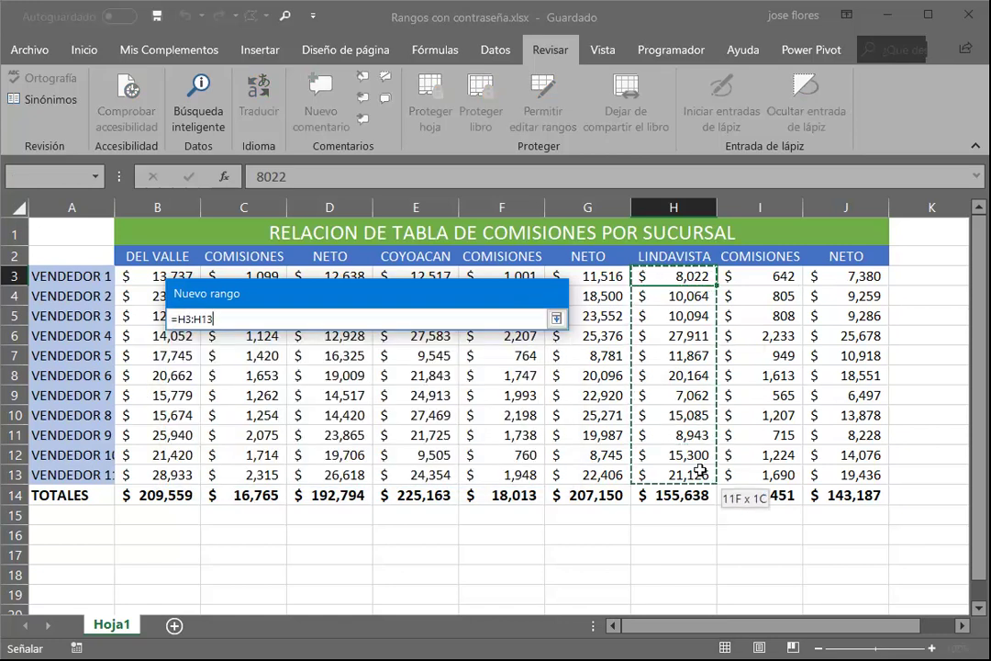
click(381, 427)
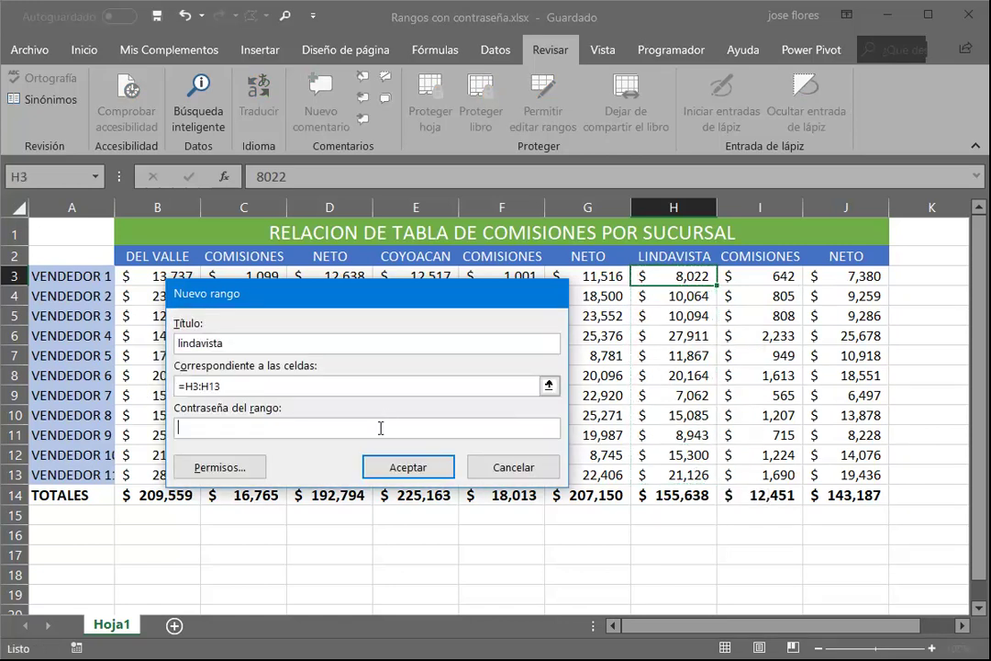
text(3)
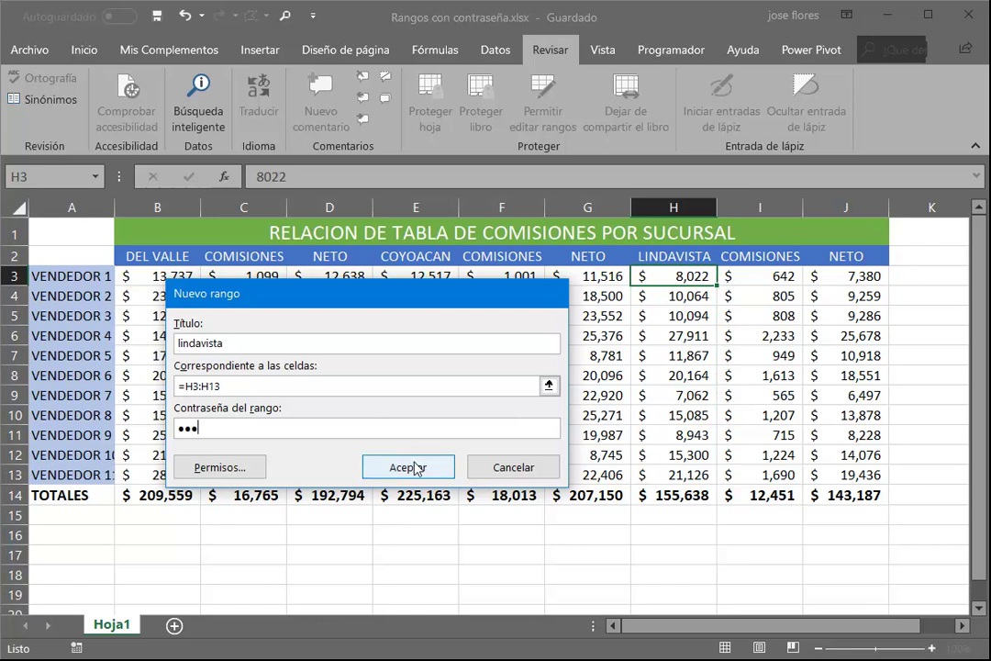
click(413, 467)
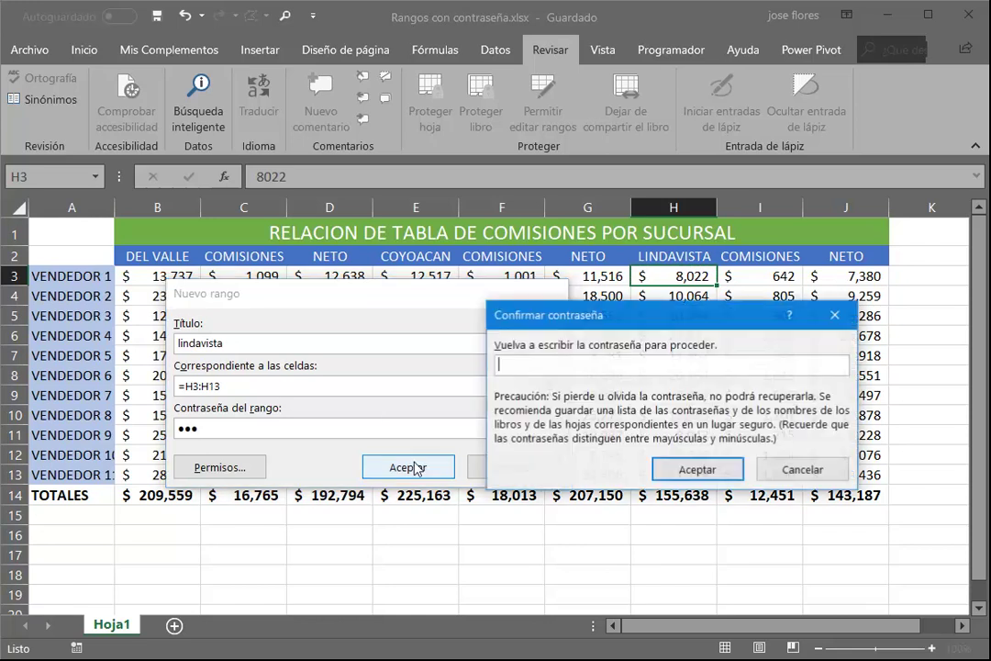
text(3)
click(697, 469)
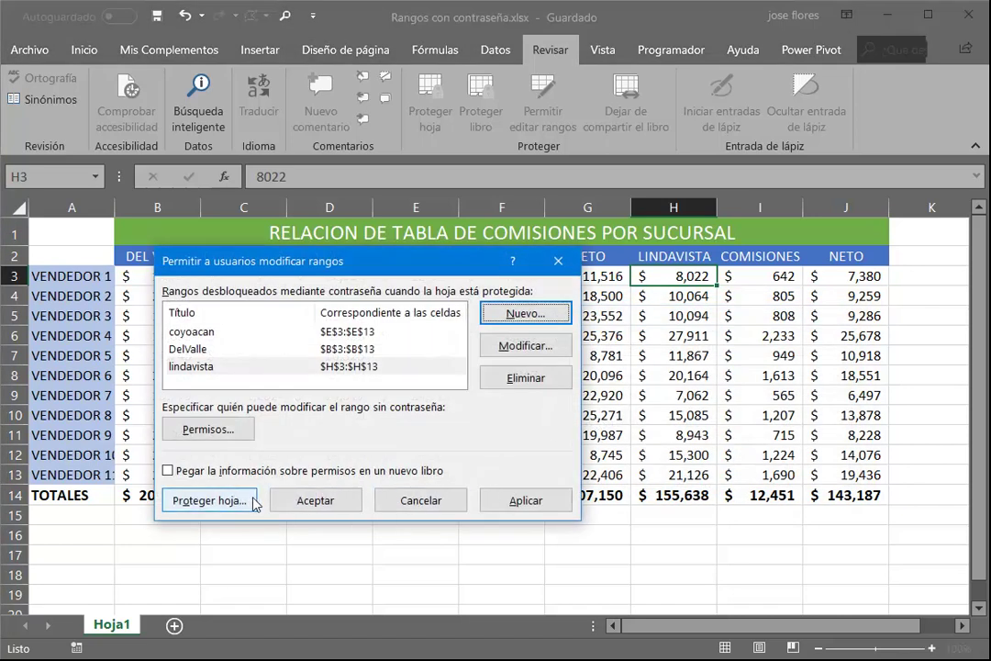
Close the editable ranges list and reselect the LINDAVISTA figures, D3:G3 and B3.
click(341, 502)
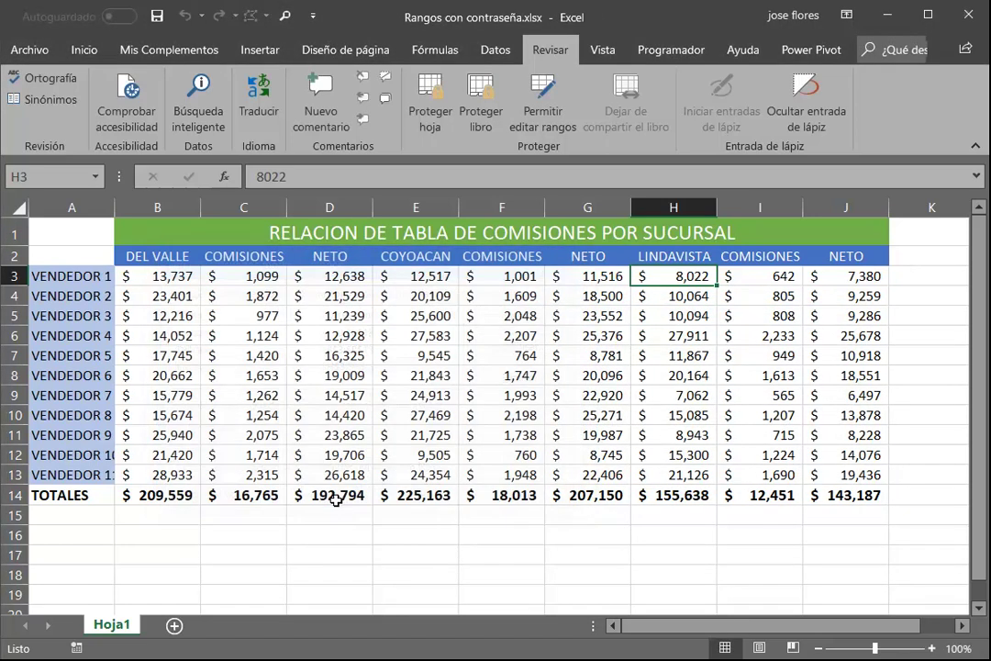
drag(680, 272, 683, 474)
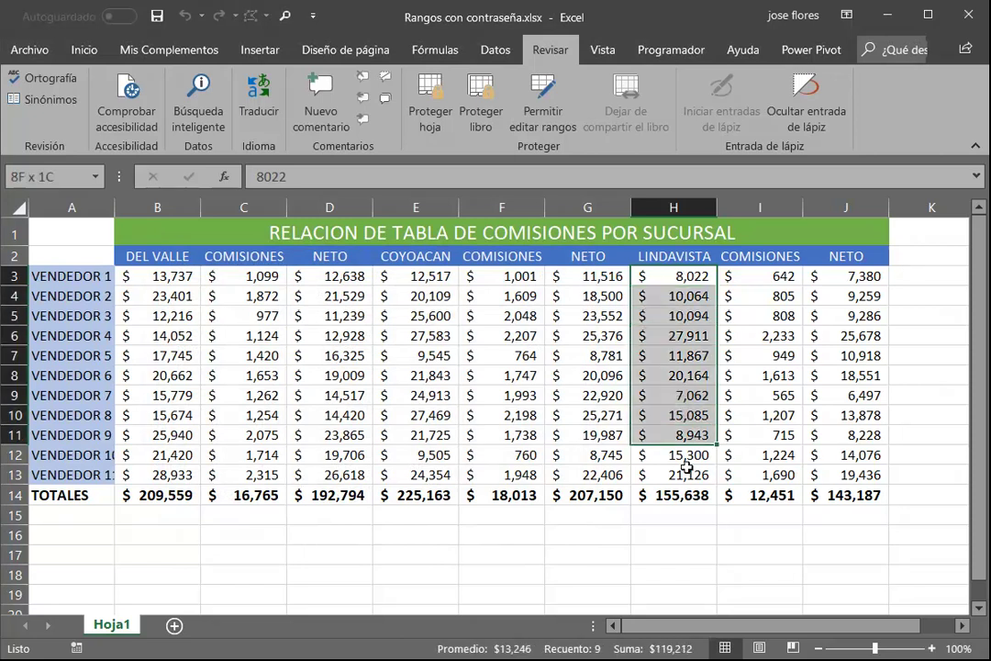
drag(580, 281, 347, 287)
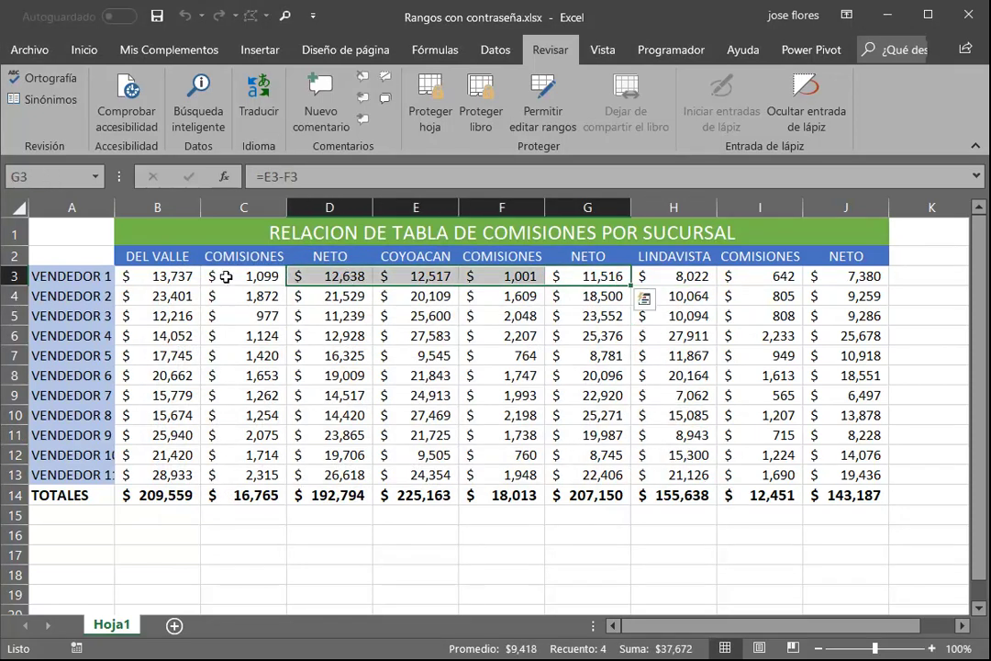
click(190, 276)
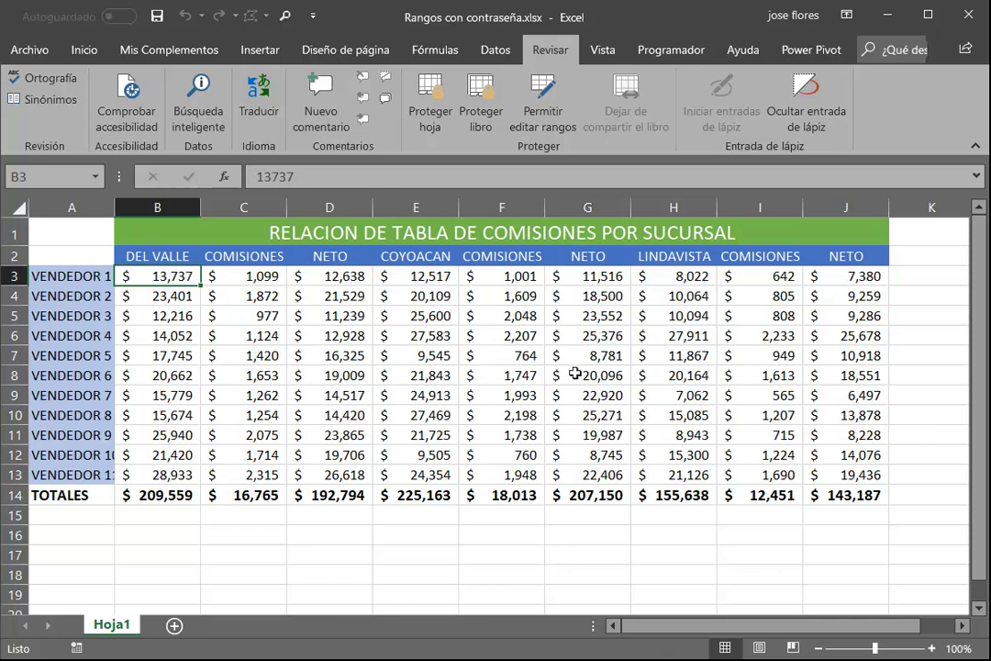
Protect Hoja1 with a sheet password, entered and confirmed.
click(430, 103)
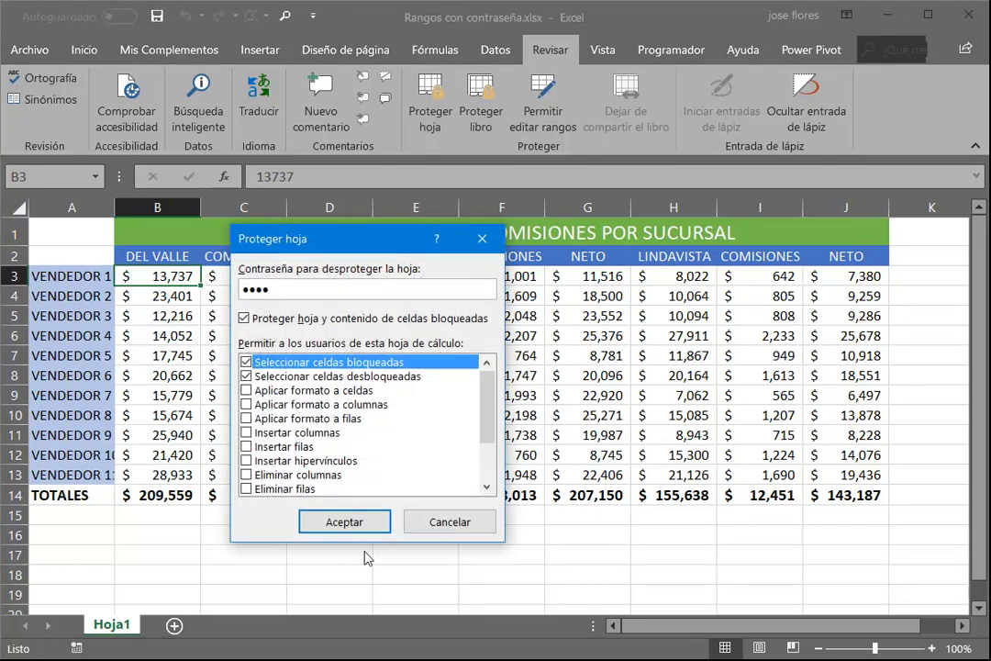
click(367, 522)
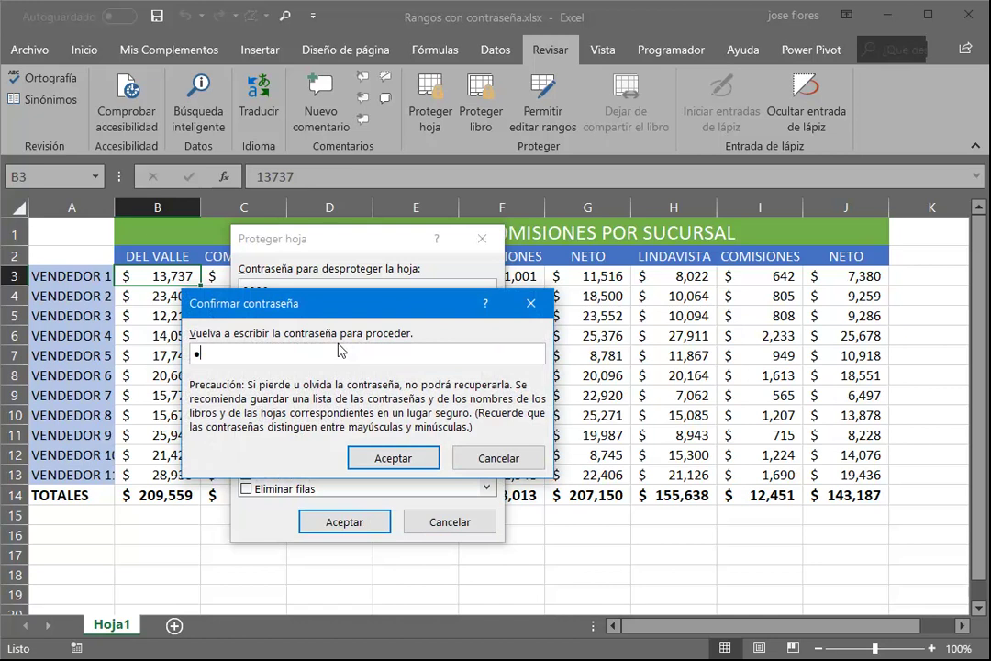
text(1)
click(396, 457)
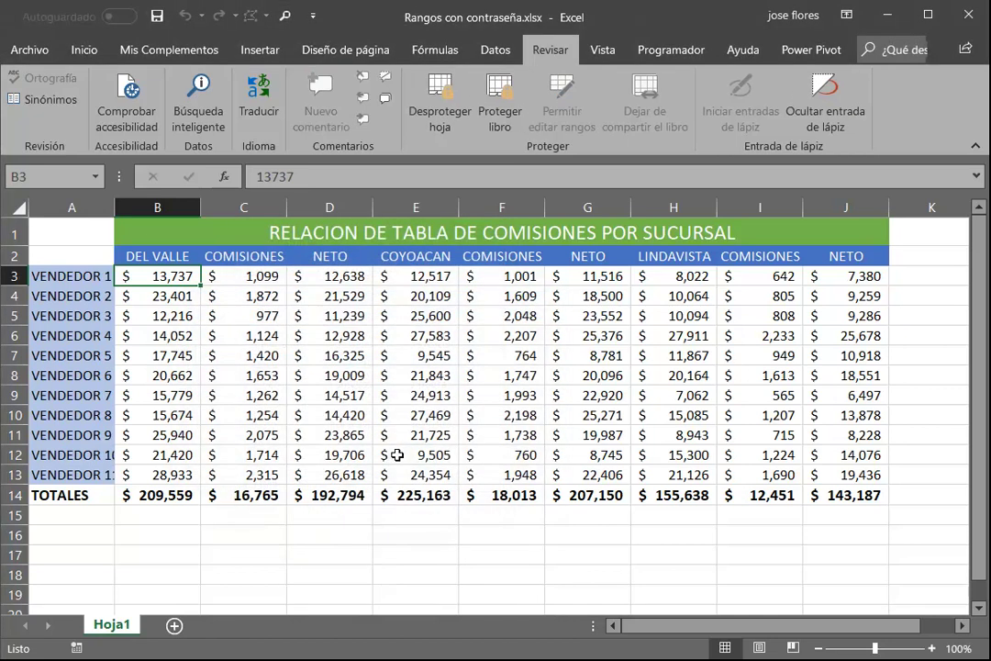
Try editing C4, dismiss the protected-sheet warnings, and move into the COYOACAN column.
click(257, 292)
key(Delete)
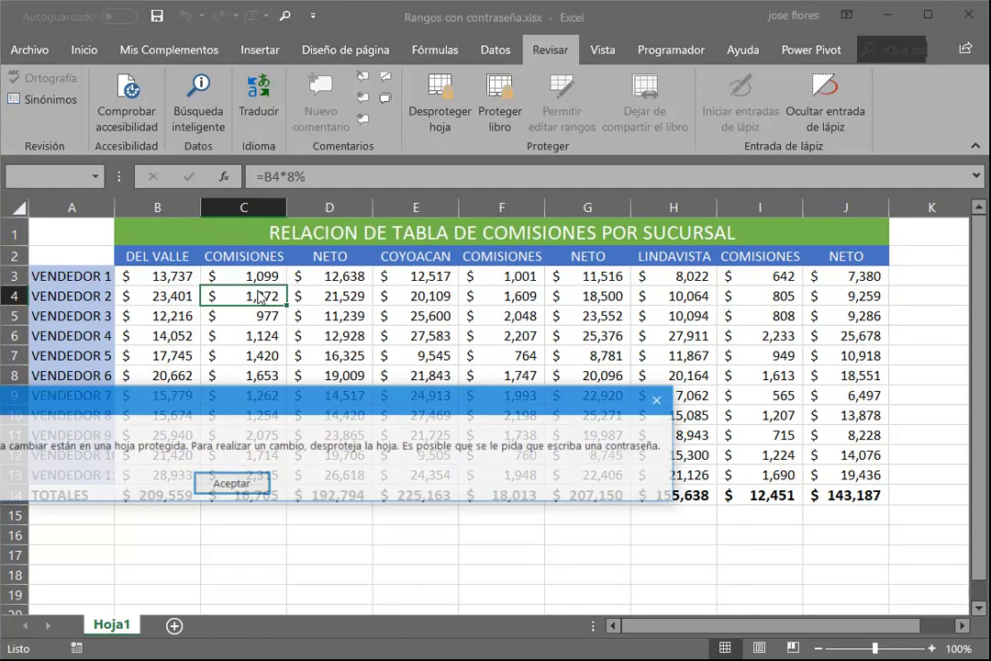
key(Return)
key(Left)
key(Left)
key(Delete)
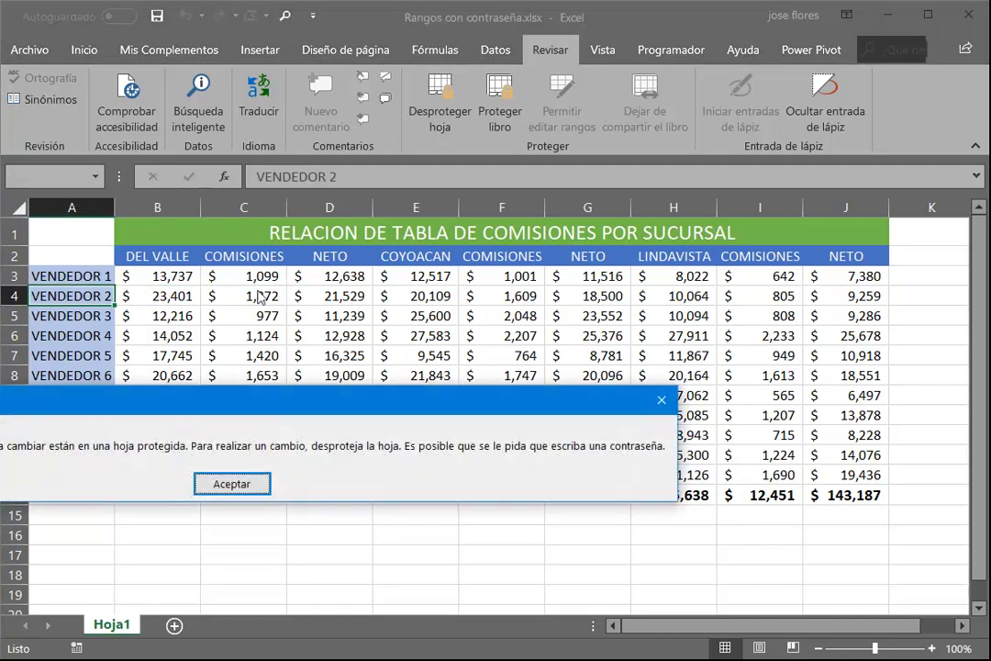
key(Return)
key(Right)
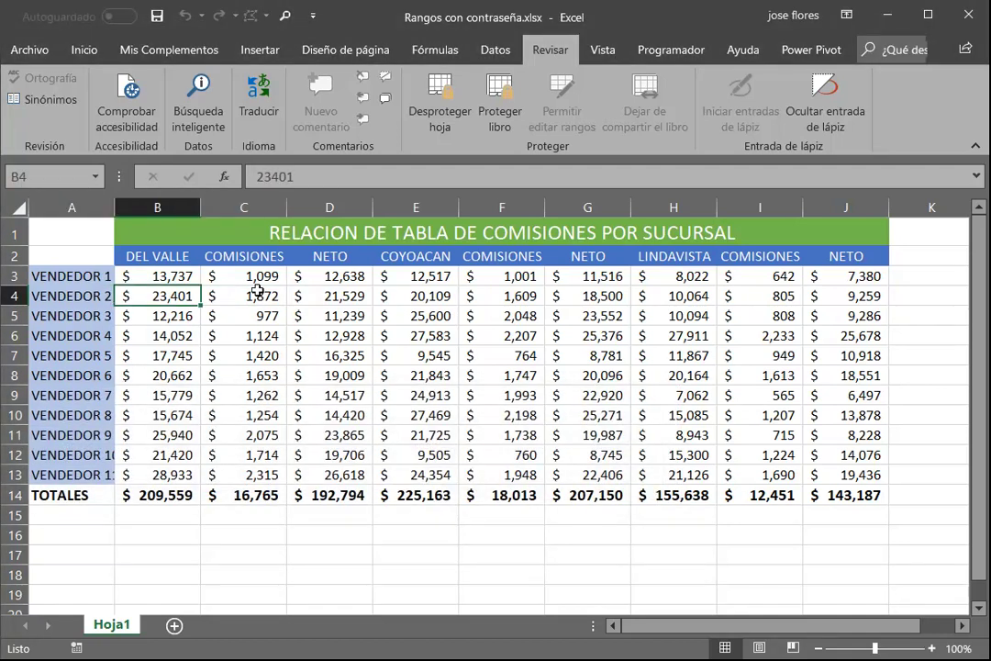
key(Right)
key(Right)
key(Right)
key(Up)
key(Down)
key(Down)
key(Down)
key(Down)
key(Down)
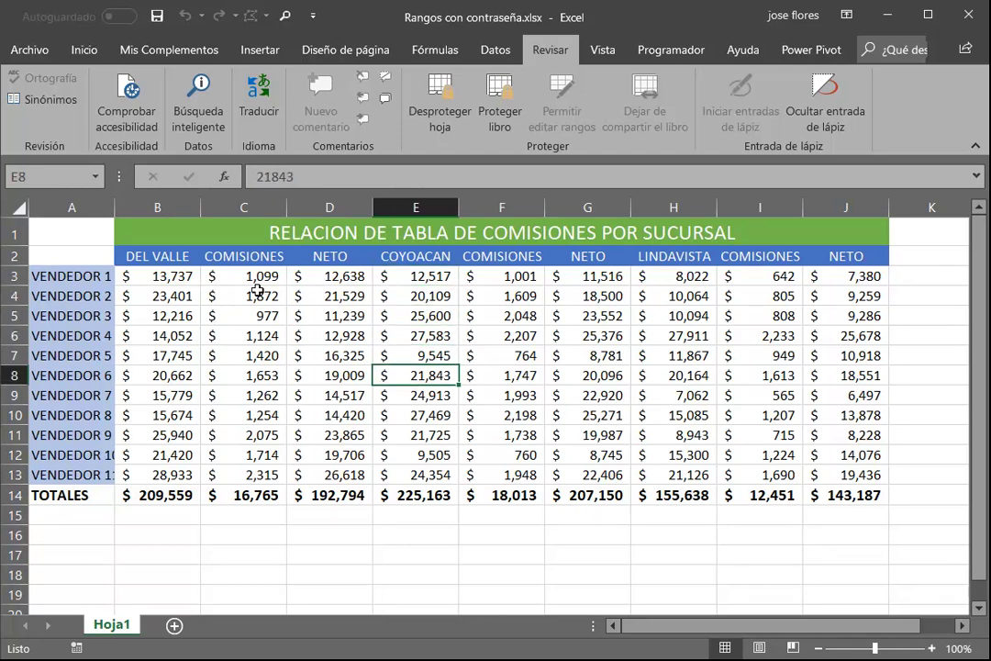
Unlock COYOACAN with its range password and enter 444, 55 and 555 in E3:E5.
text(11)
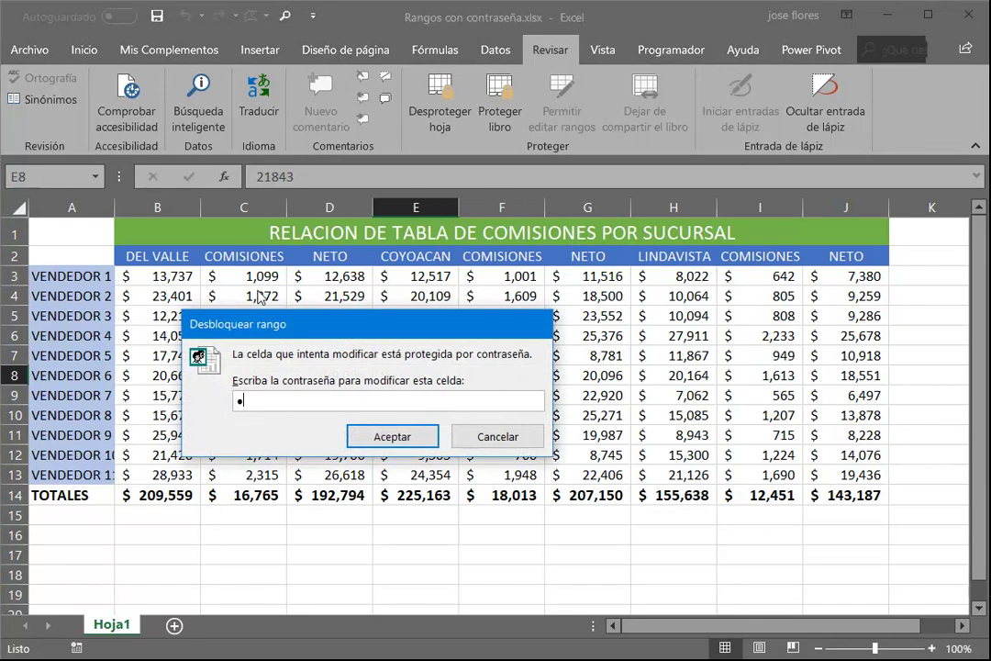
click(393, 436)
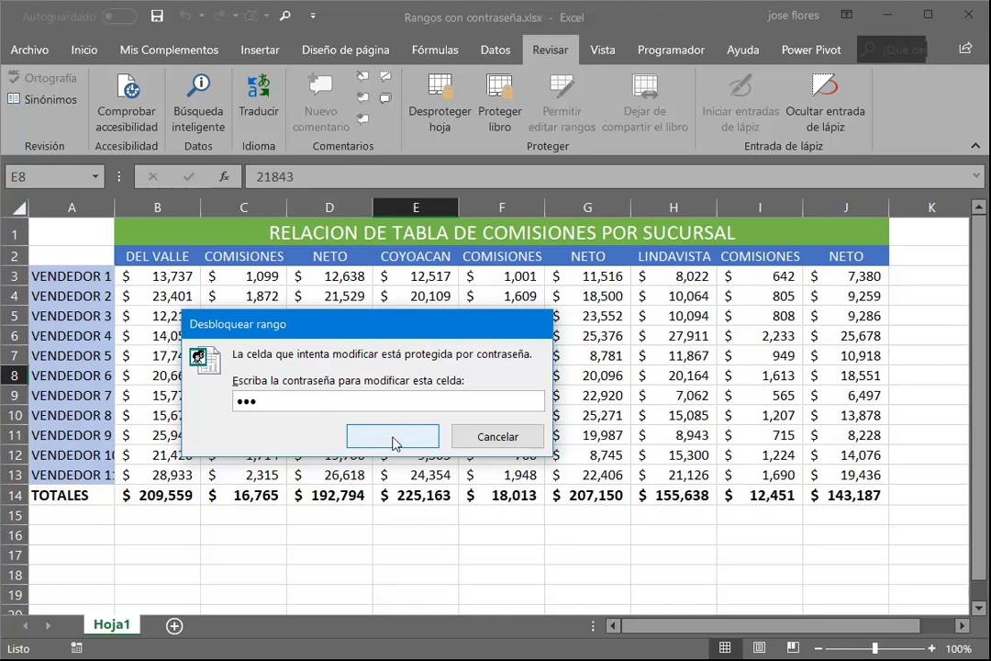
click(424, 276)
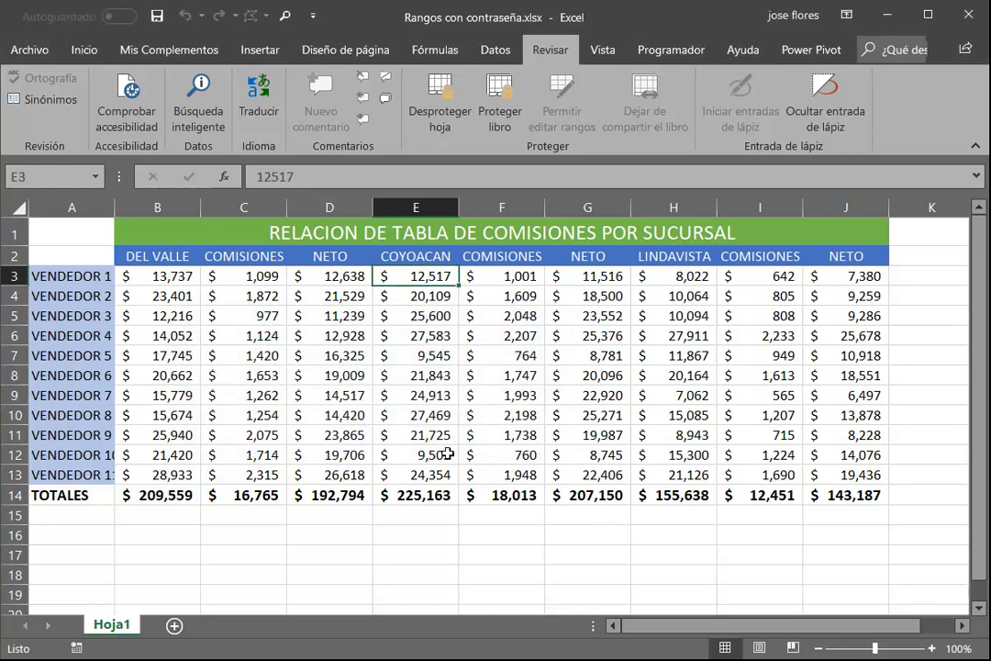
text(444)
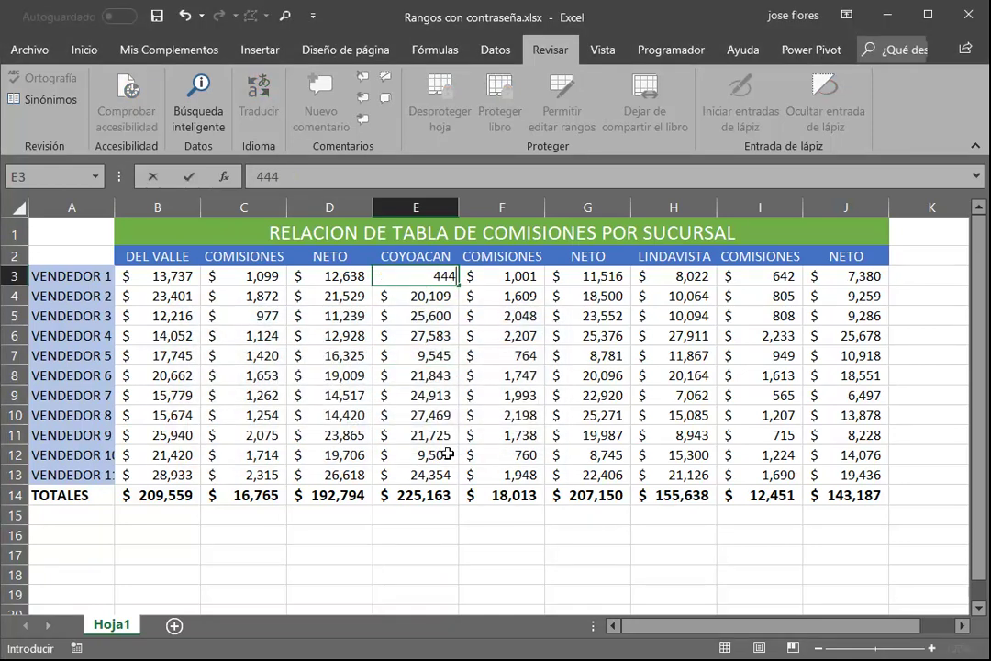
key(Return)
text(55)
key(Return)
text(5)
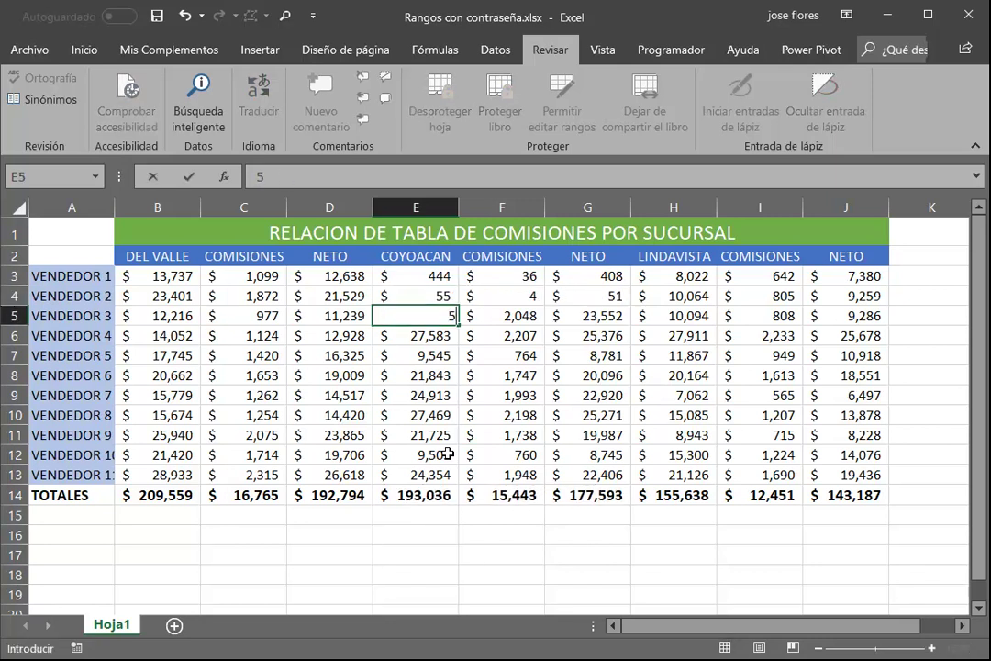
text(55)
key(Return)
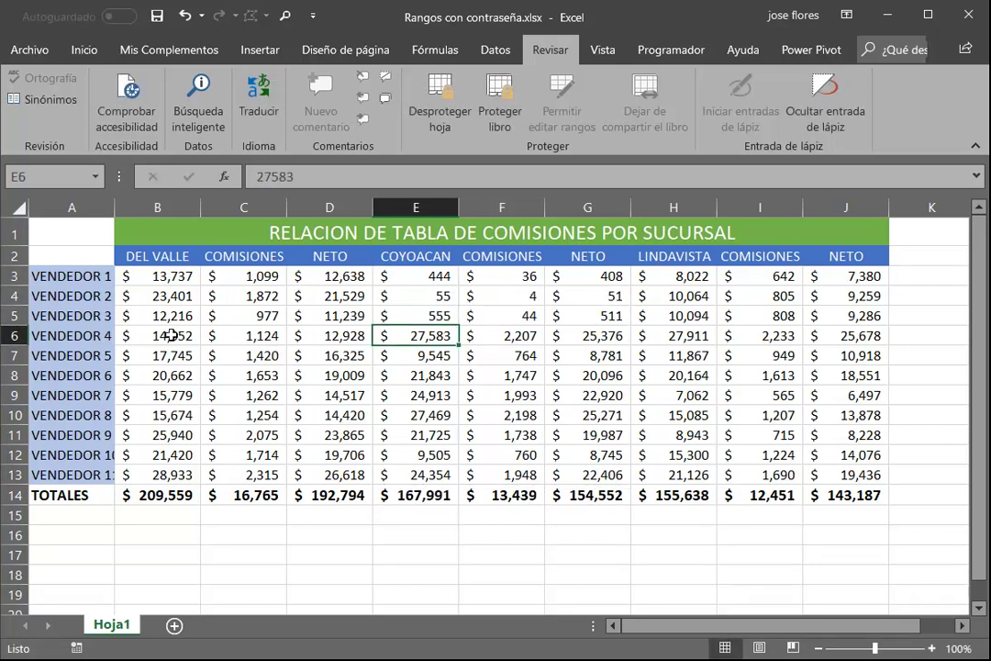
Attempt to edit DEL VALLE cell B6 with a wrong password and dismiss the error.
double_click(172, 336)
click(395, 439)
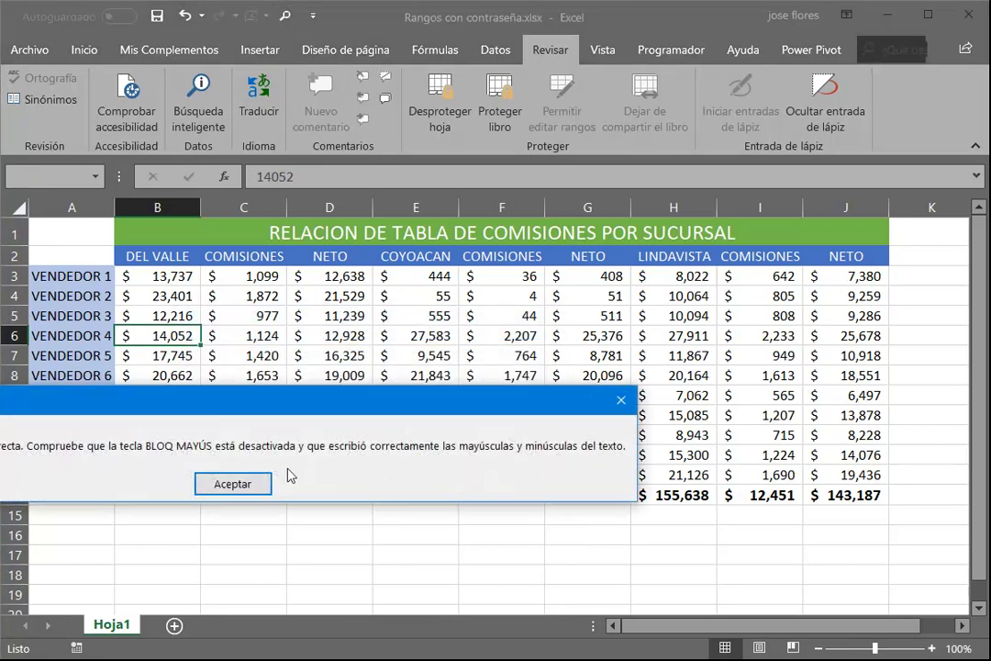
drag(330, 394, 533, 315)
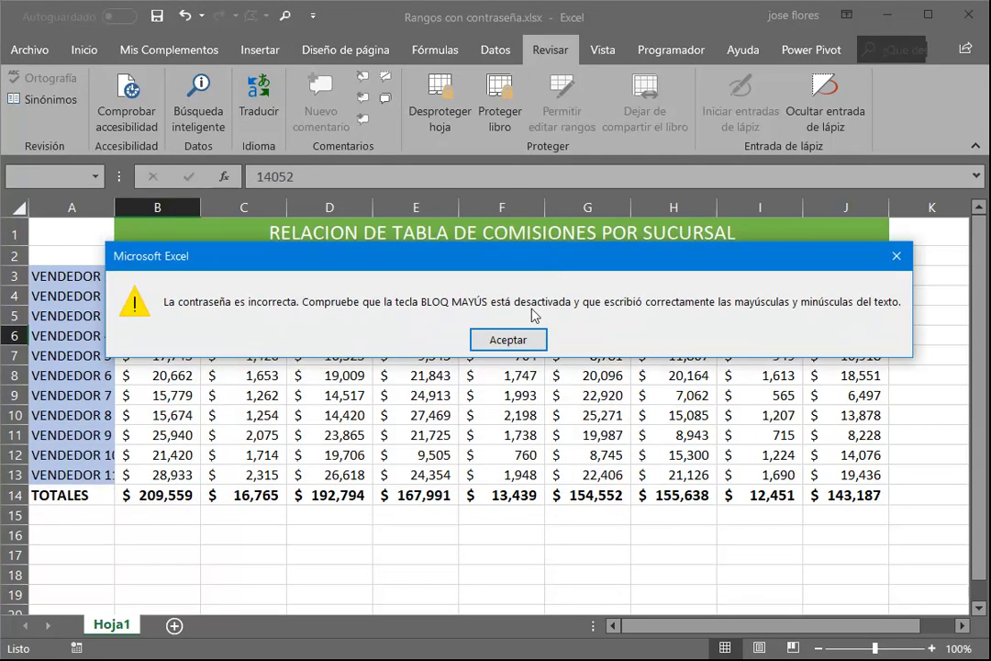
click(525, 341)
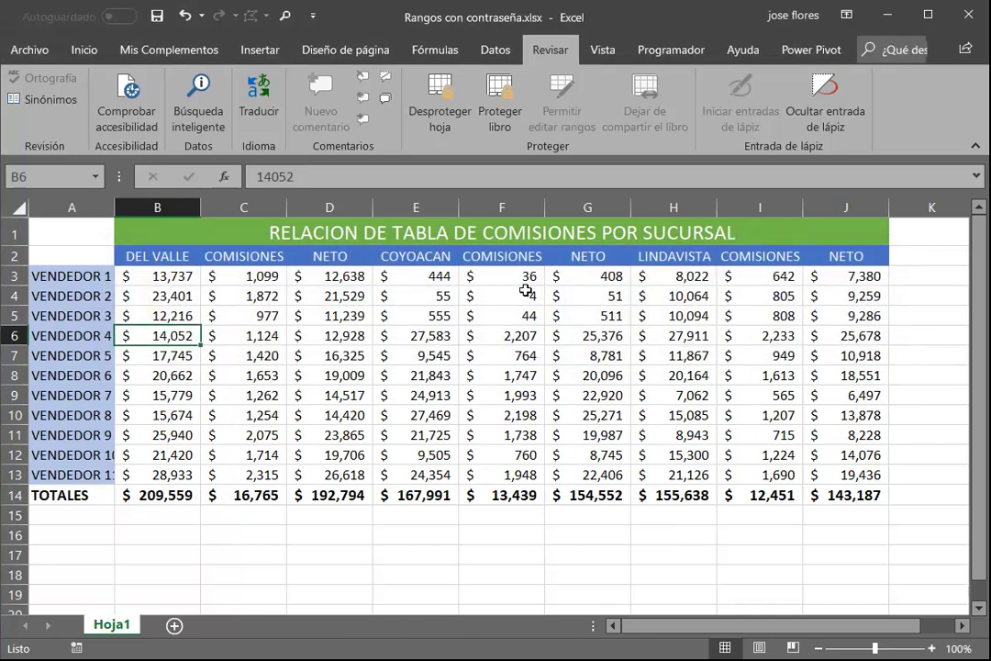
Close the workbook from Archivo saving changes, then reopen Rangos con contraseña.xlsx via Ctrl+O.
click(35, 50)
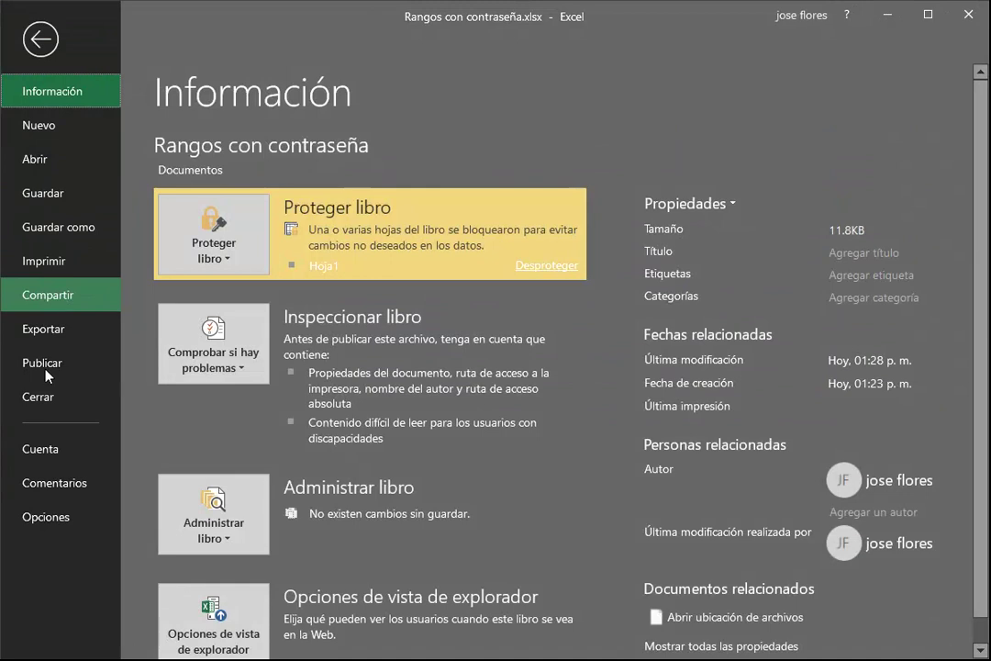
click(55, 397)
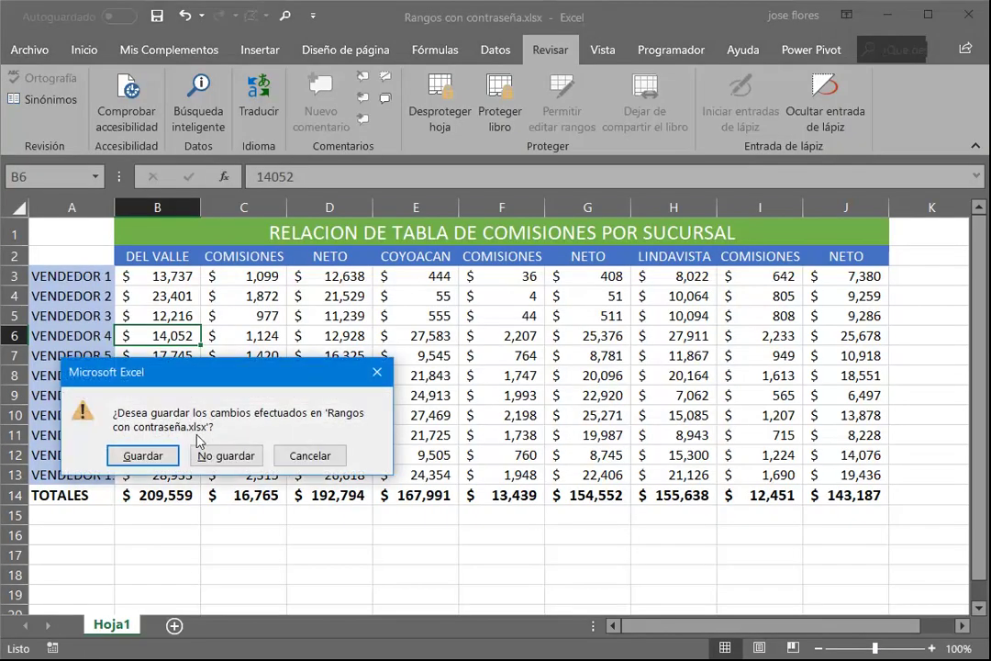
click(157, 463)
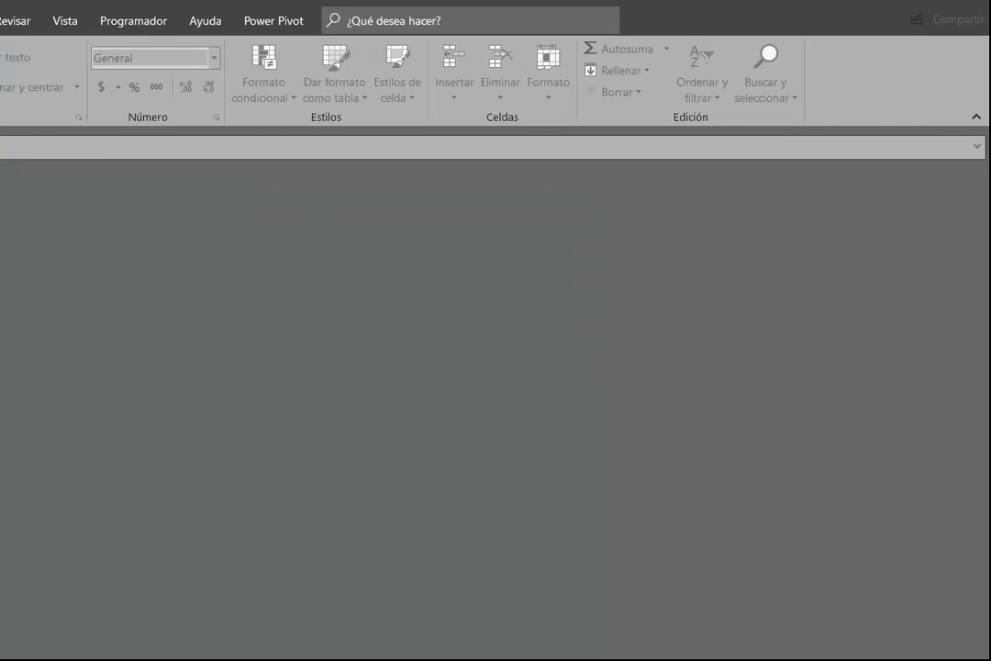
key(ctrl+o)
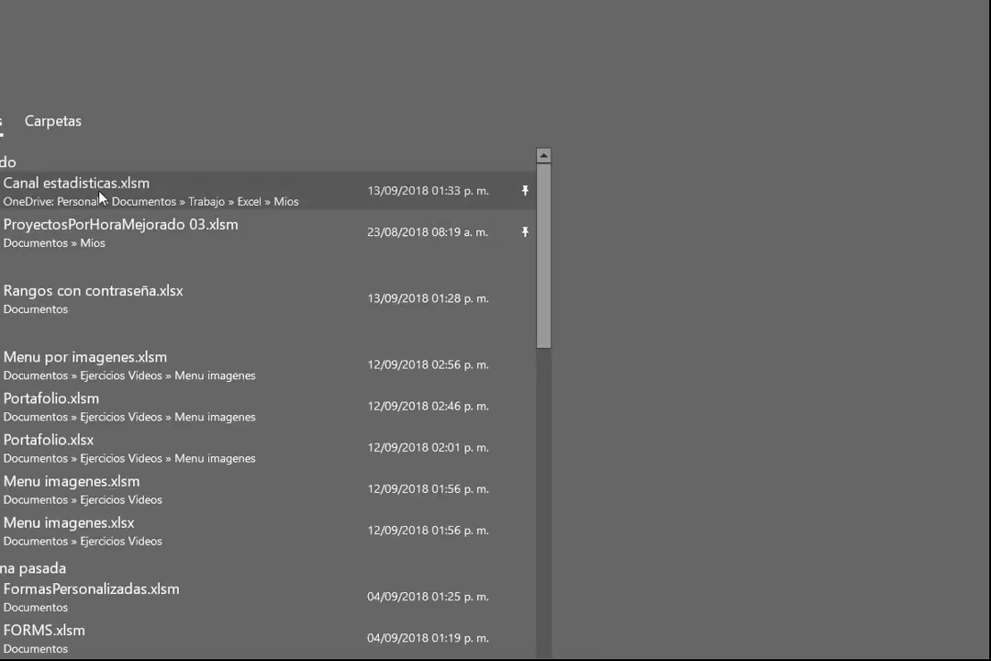
click(88, 303)
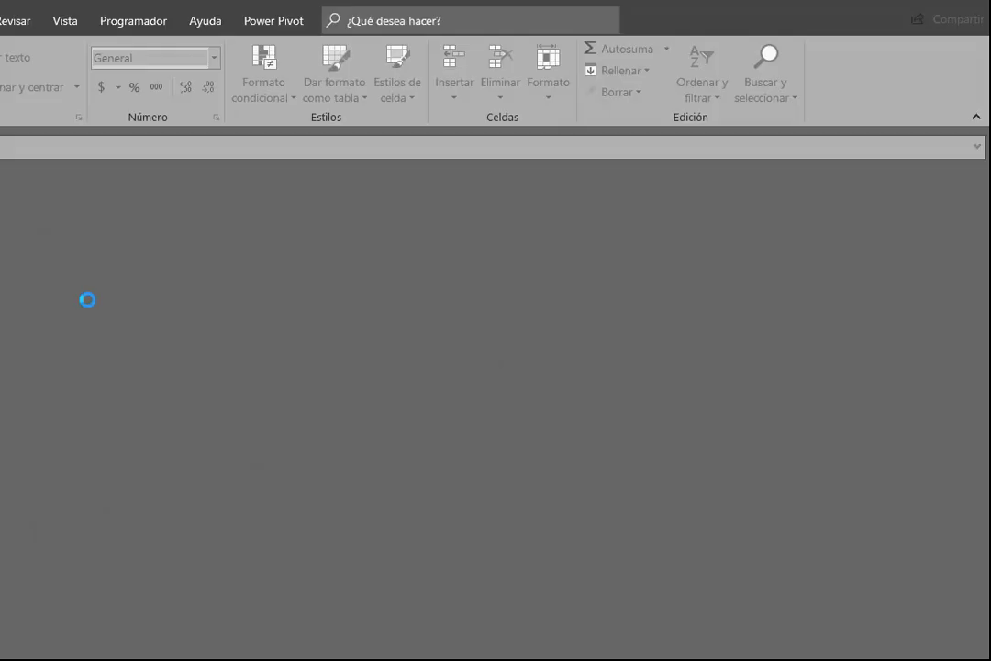
Maximize the window and verify E5 still prompts for the COYOACAN password, cancelling it.
double_click(260, 230)
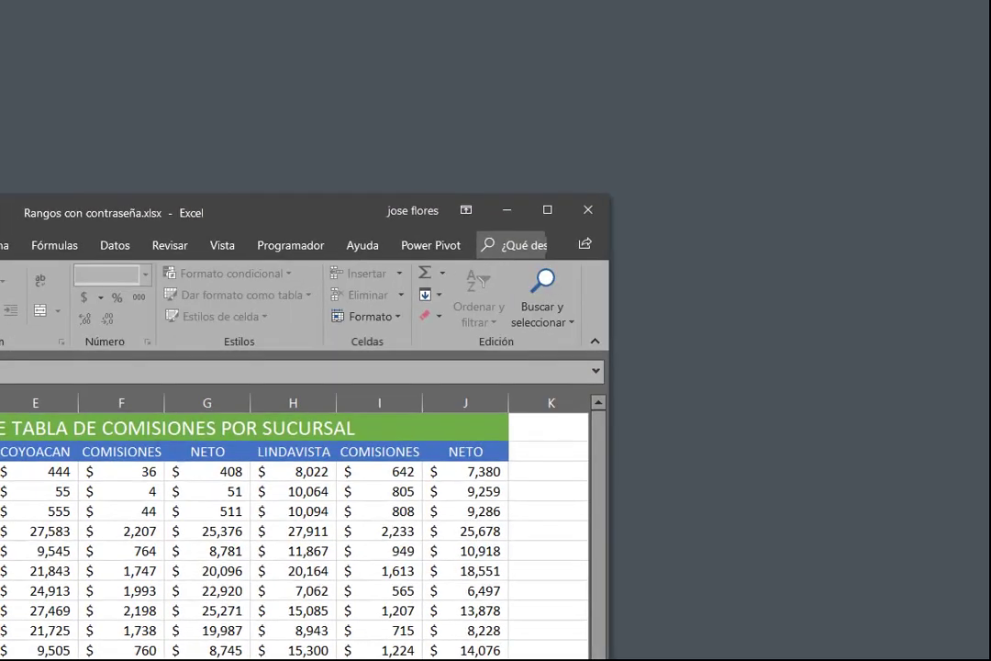
double_click(250, 213)
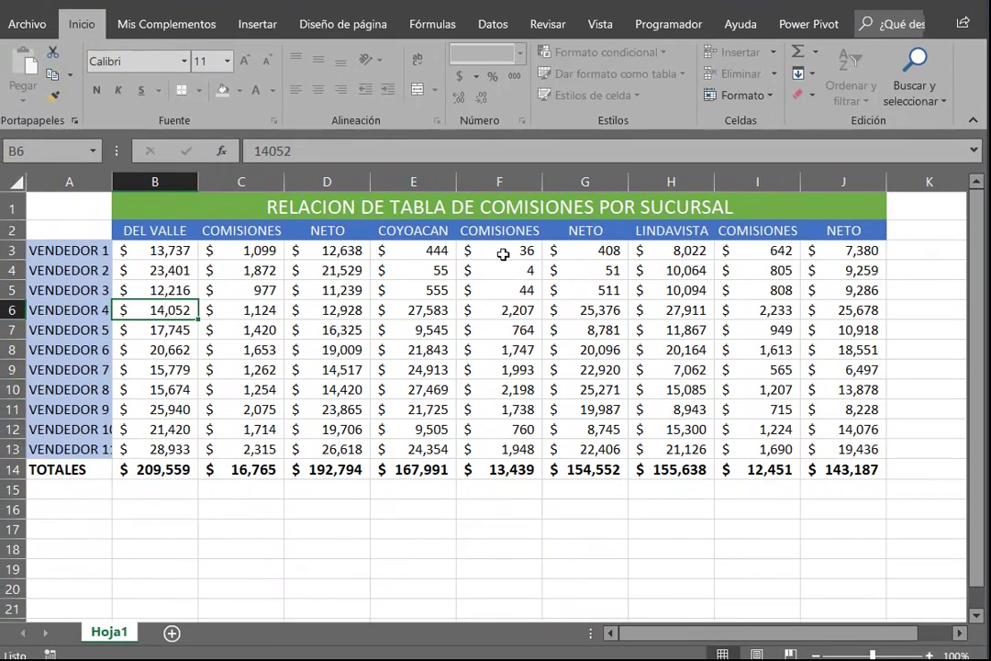
click(417, 290)
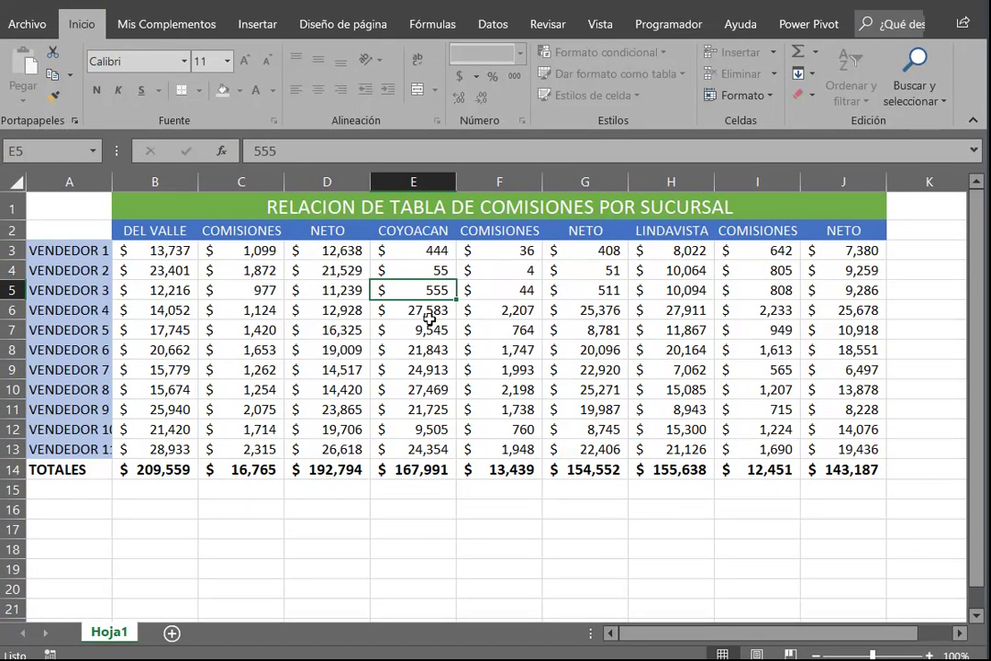
key(F2)
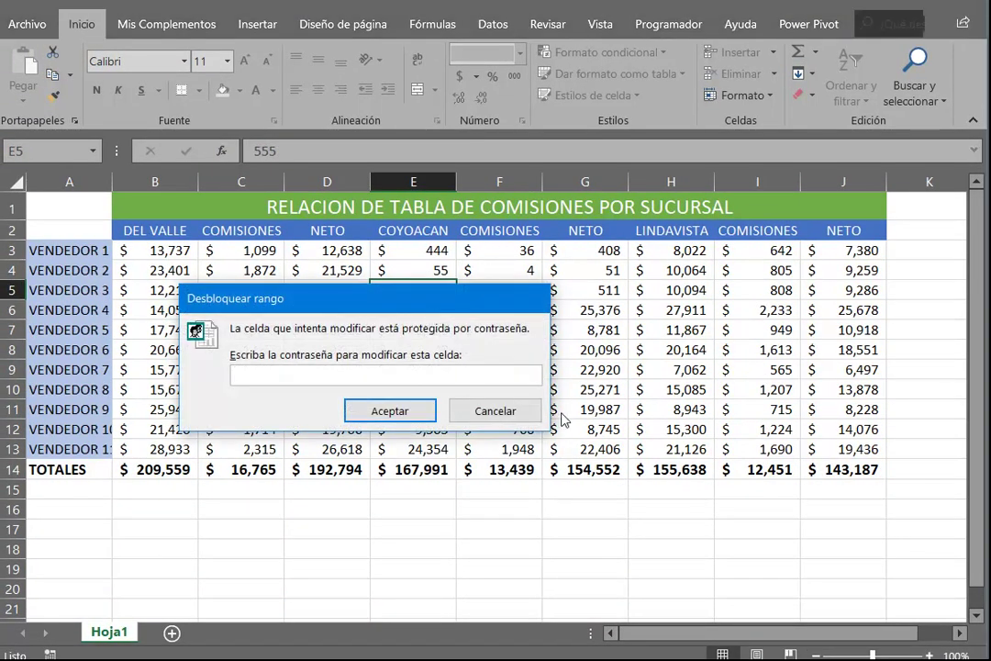
click(516, 411)
Verify H5 still prompts for the LINDAVISTA password, cancel, and show the Revisar tools.
click(675, 292)
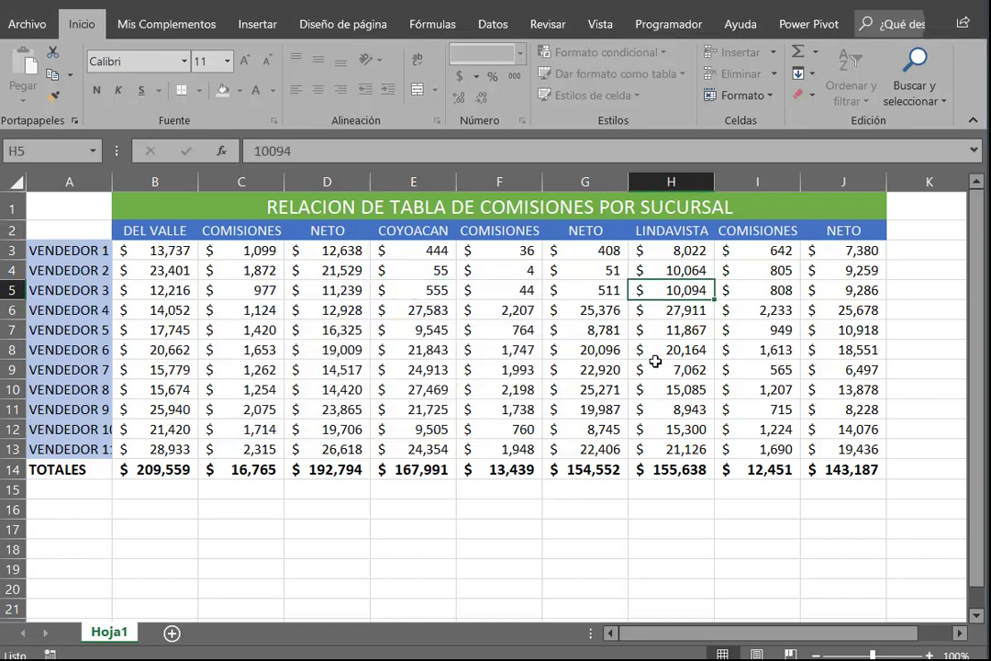
key(F2)
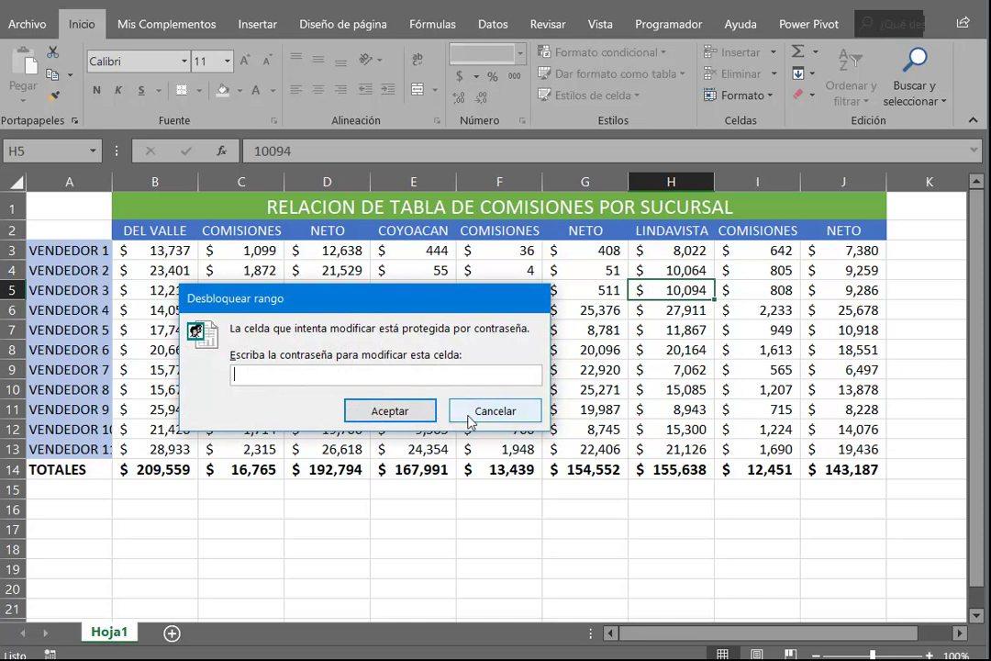
click(467, 421)
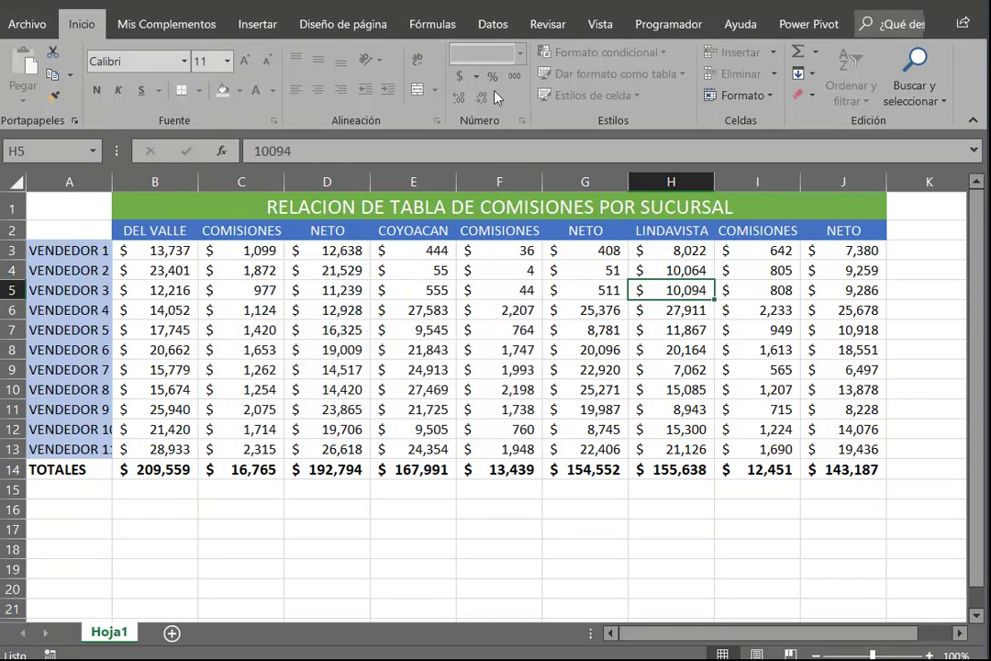
click(546, 24)
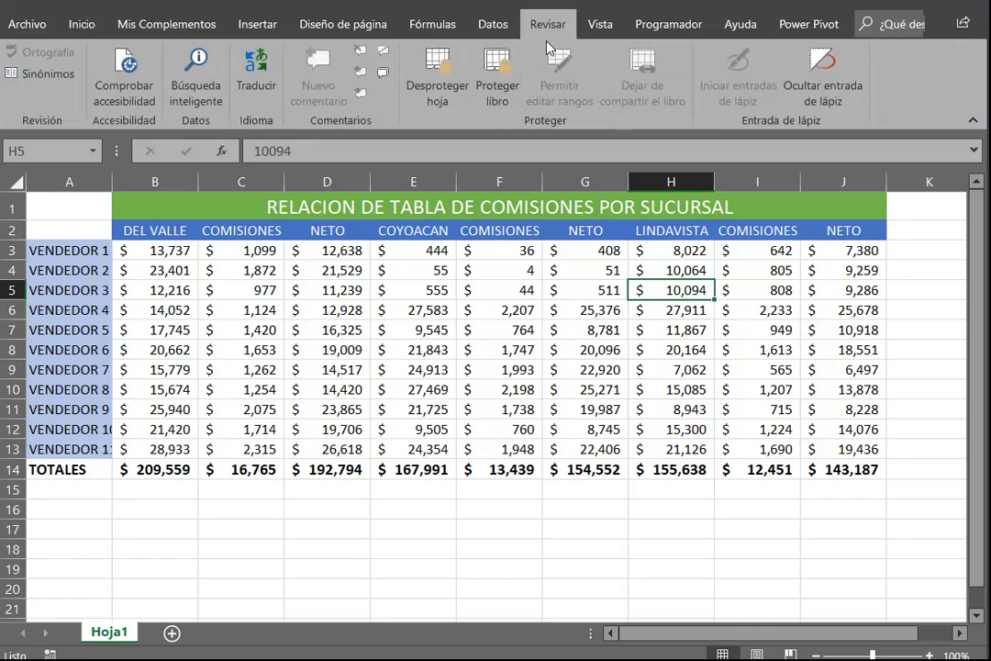